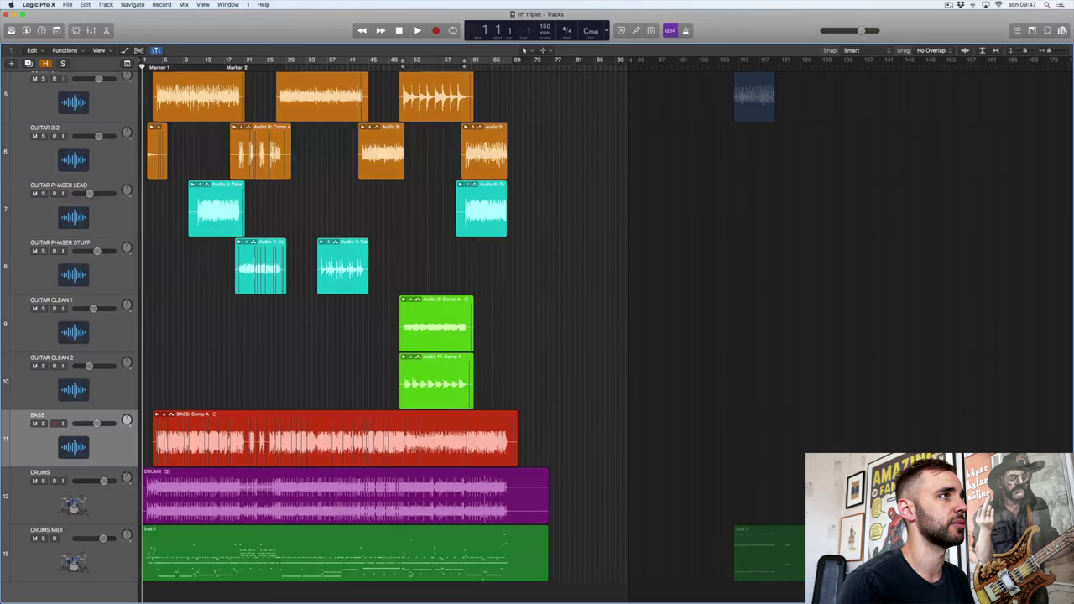
# Step: Look over the arrangement's guitar, bass and drum tracks with the timeline enlarged horizontally
pyautogui.scroll(5, 524, 50)
pyautogui.scroll(-5, 524, 50)
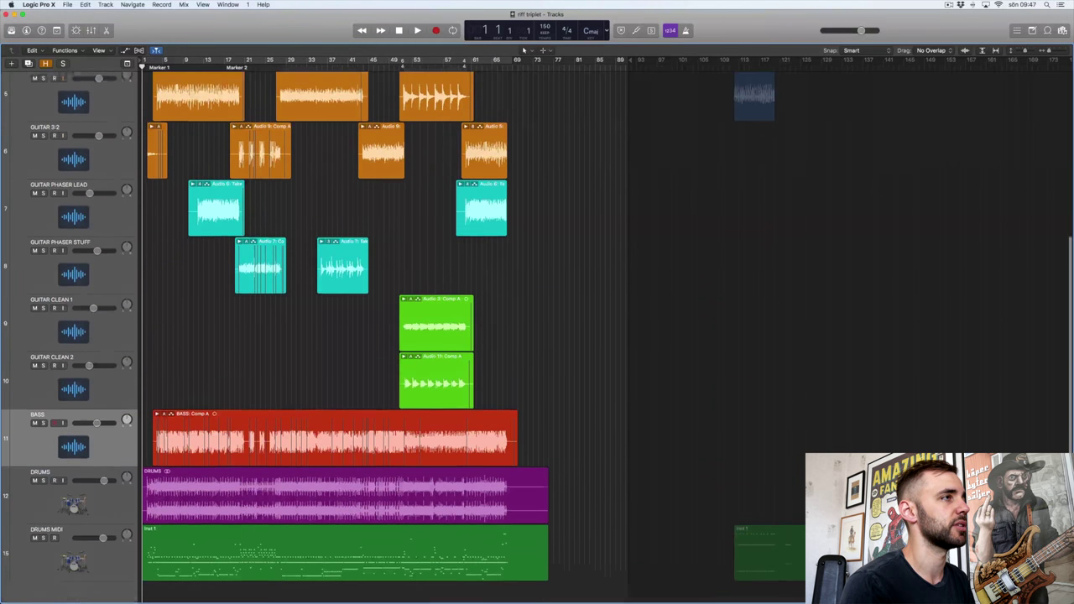
pyautogui.scroll(5, 523, 50)
pyautogui.scroll(-5, 799, 473)
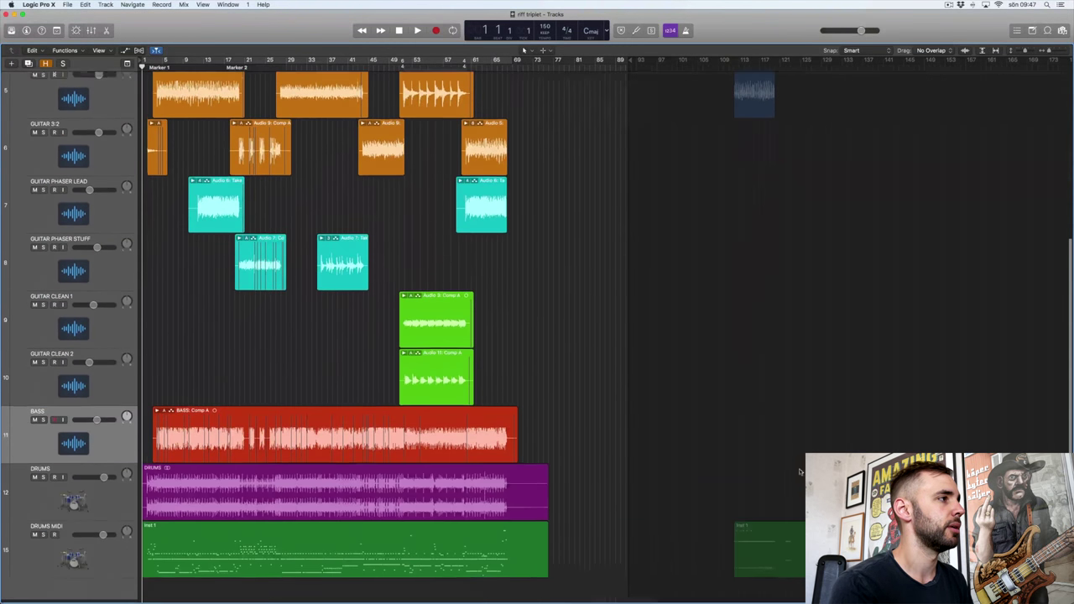
pyautogui.press('super+Right')
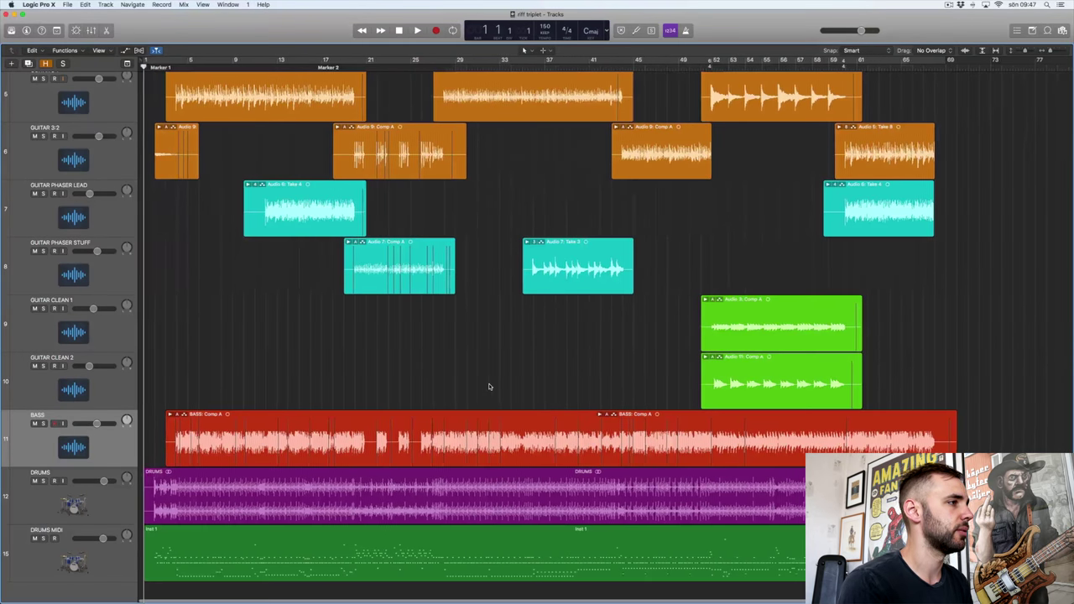
pyautogui.scroll(4, 489, 387)
pyautogui.scroll(-1, 490, 387)
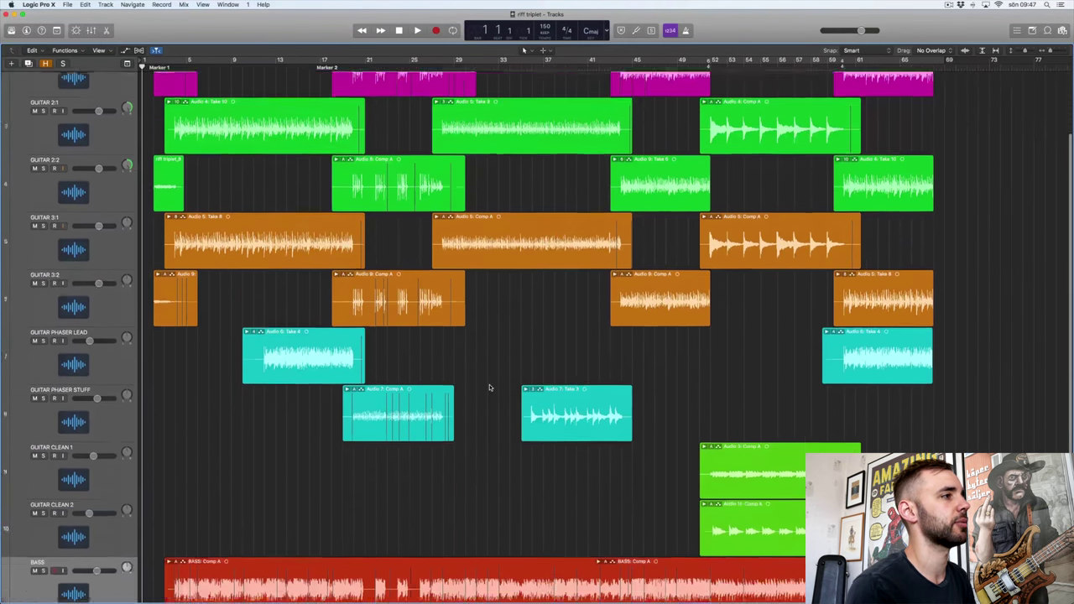
pyautogui.scroll(-3, 490, 388)
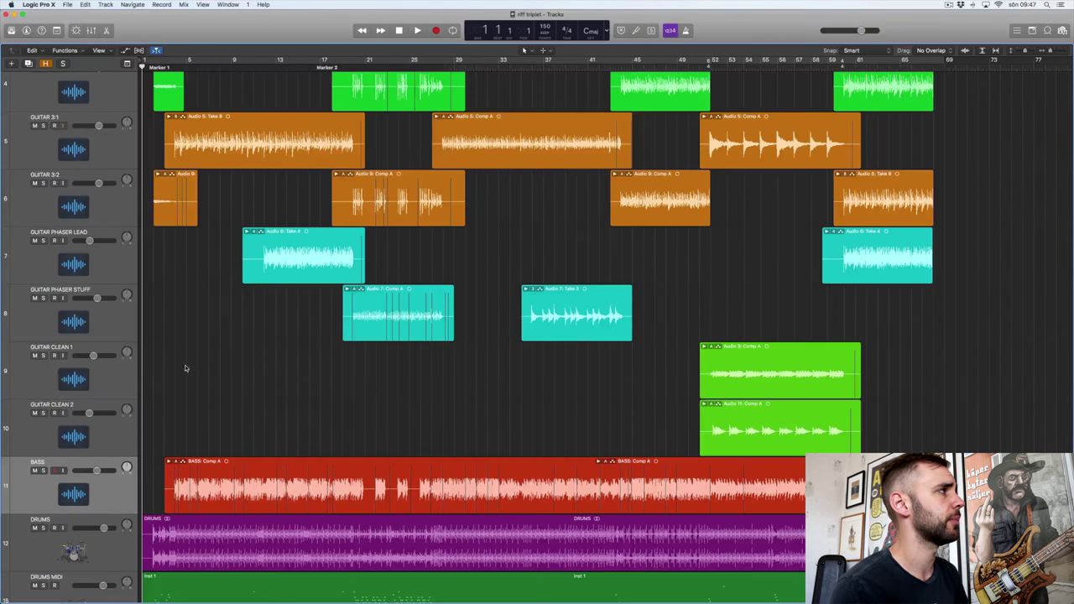
# Step: Show the BASS track's channel strip and review the settings of its Pulse and Compressor plug-ins
pyautogui.click(26, 30)
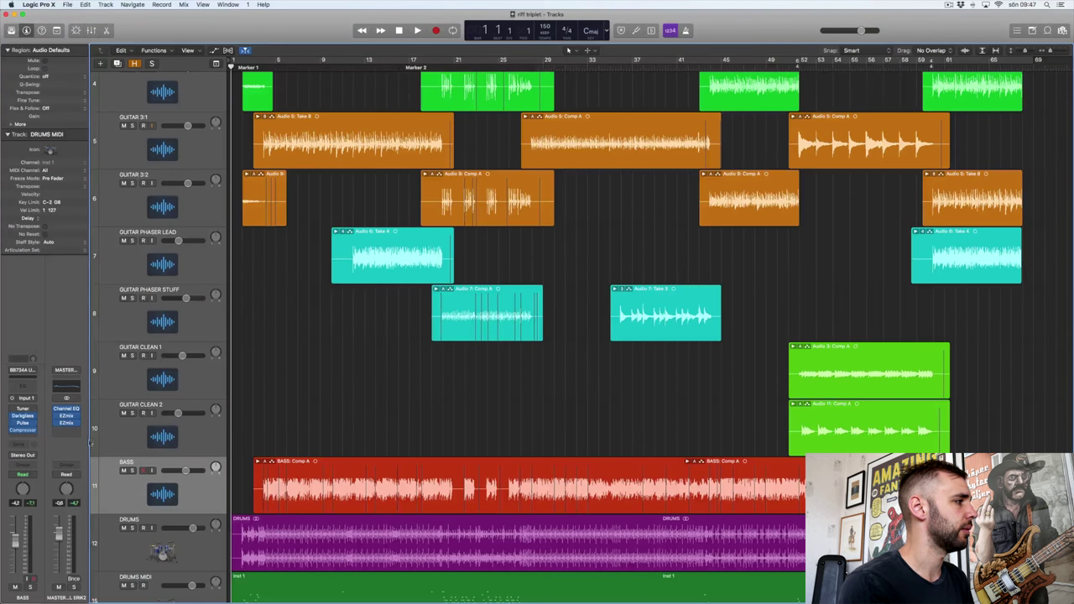
pyautogui.click(23, 423)
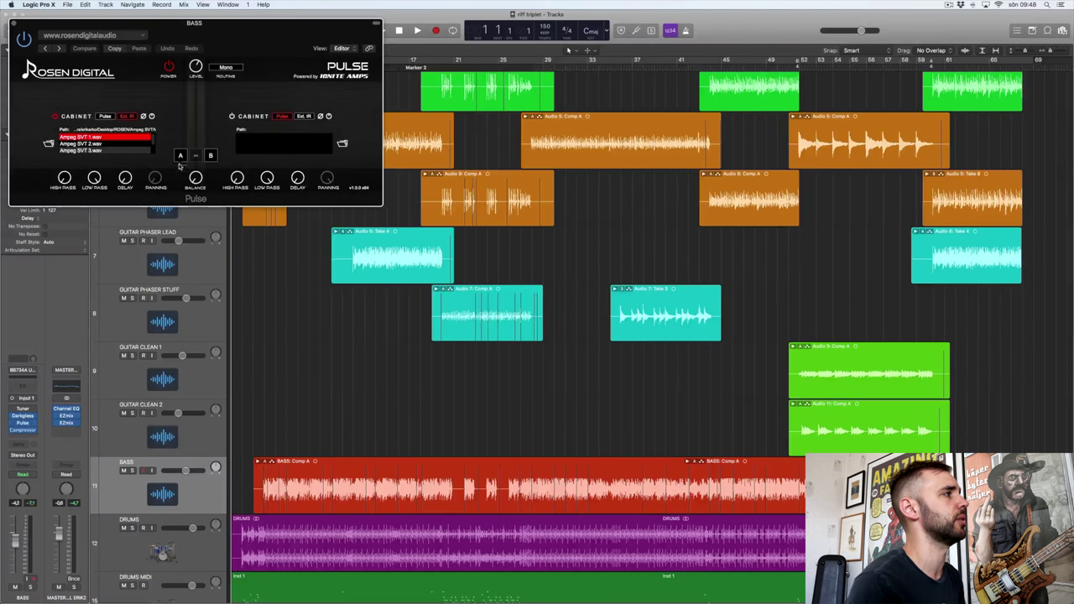
pyautogui.moveTo(13, 24); pyautogui.dragTo(186, 99)
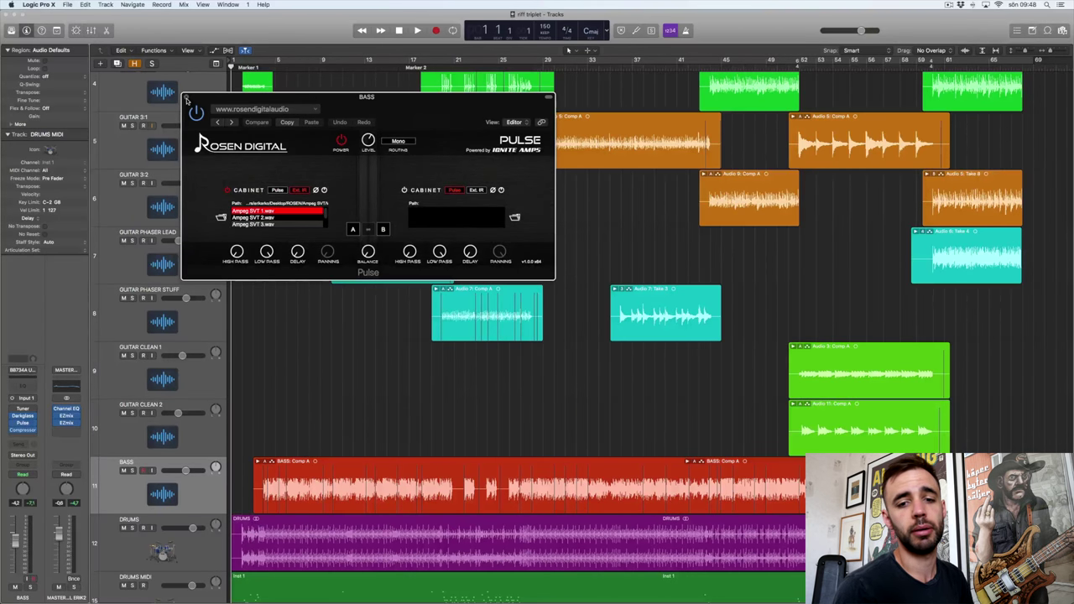
pyautogui.click(186, 97)
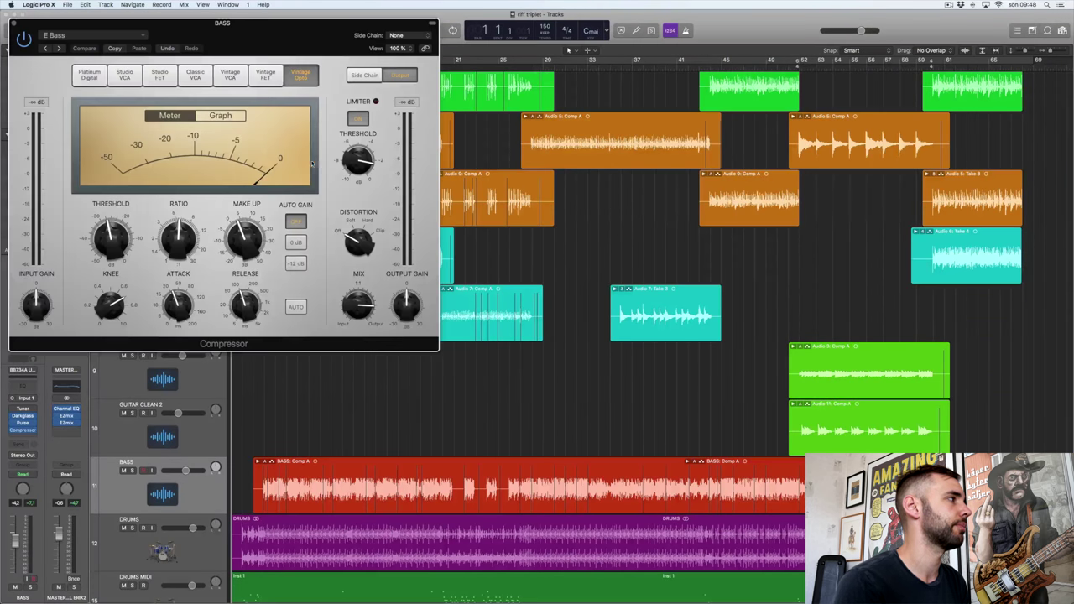
pyautogui.moveTo(228, 25); pyautogui.dragTo(377, 57)
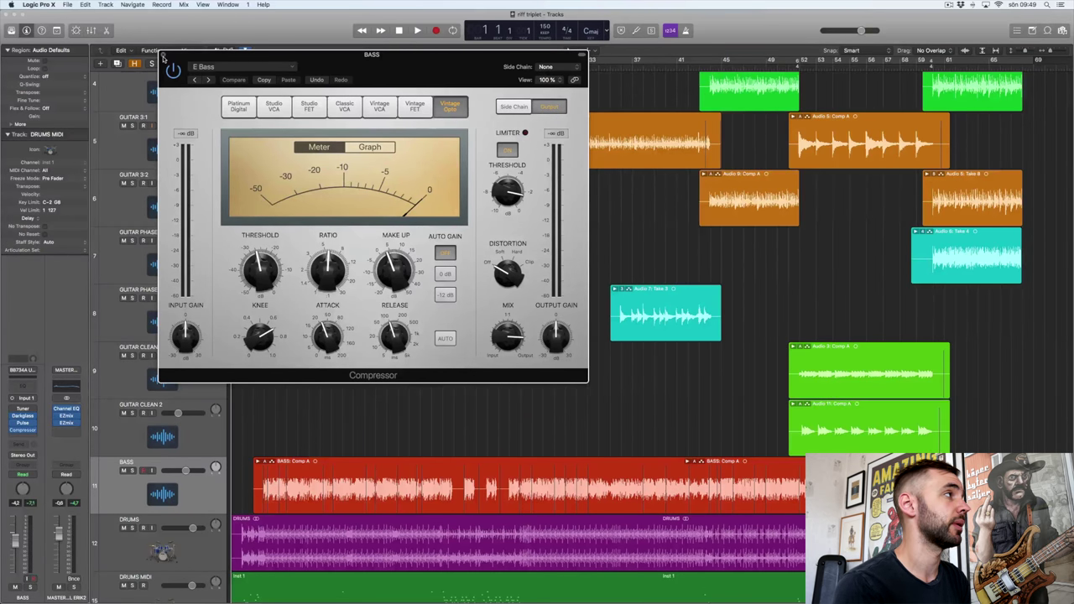
pyautogui.click(164, 55)
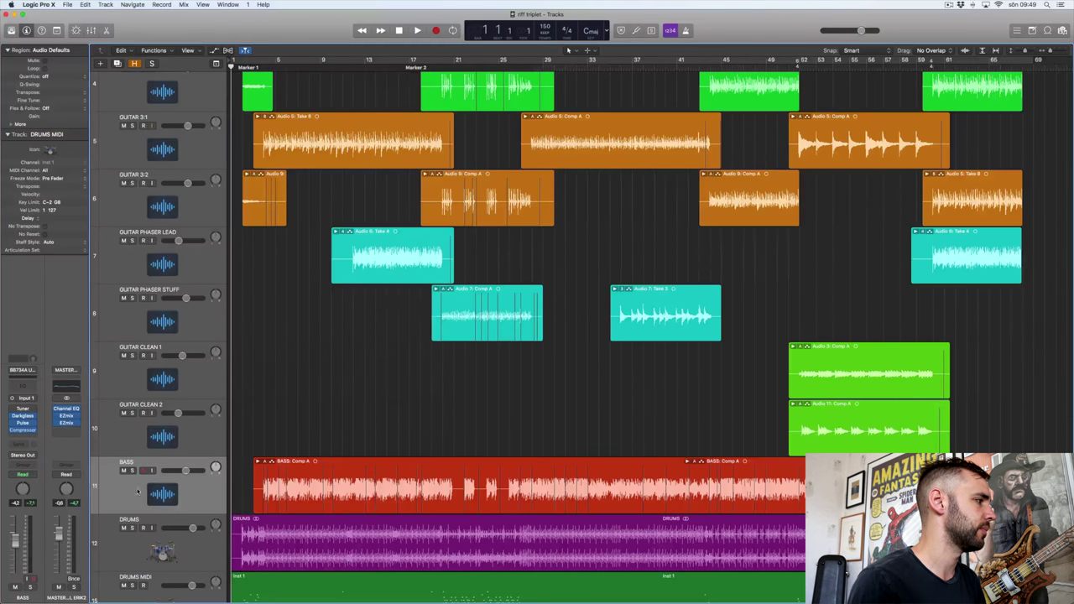
# Step: View the channel strips of the DRUMS and GUITAR PHASER STUFF tracks
pyautogui.press('Down')
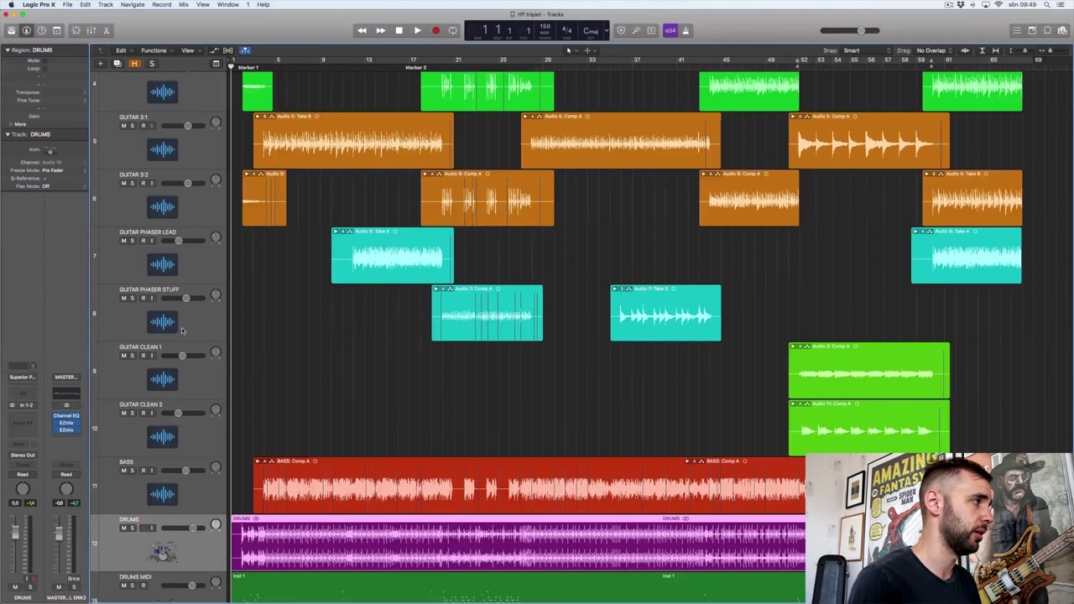
pyautogui.click(181, 330)
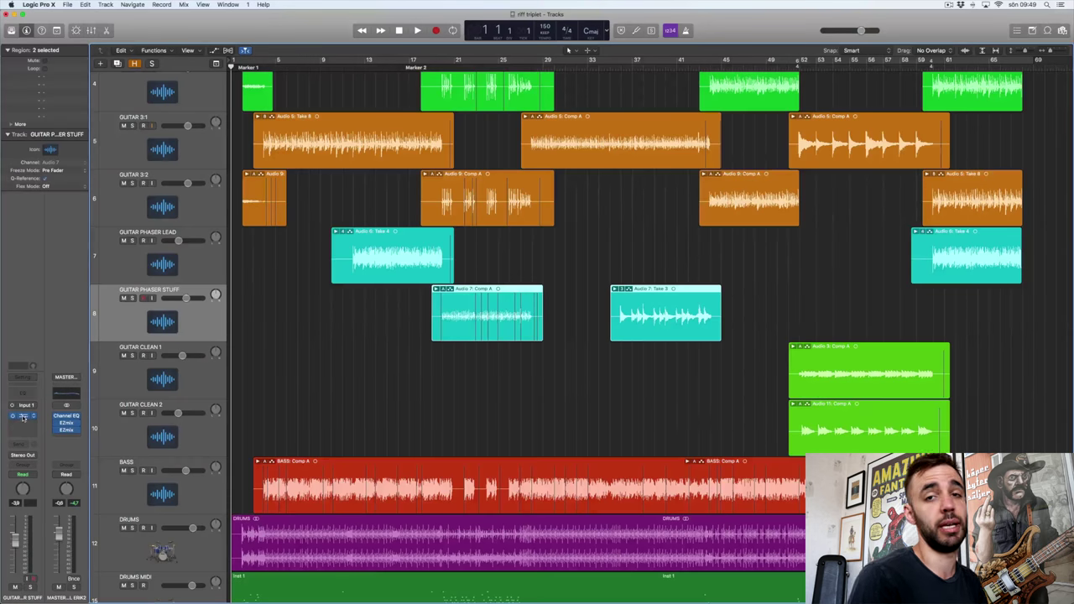
# Step: Solo the BASS track and audition its dry sound with Darkglass, Pulse and Compressor bypassed
pyautogui.click(192, 489)
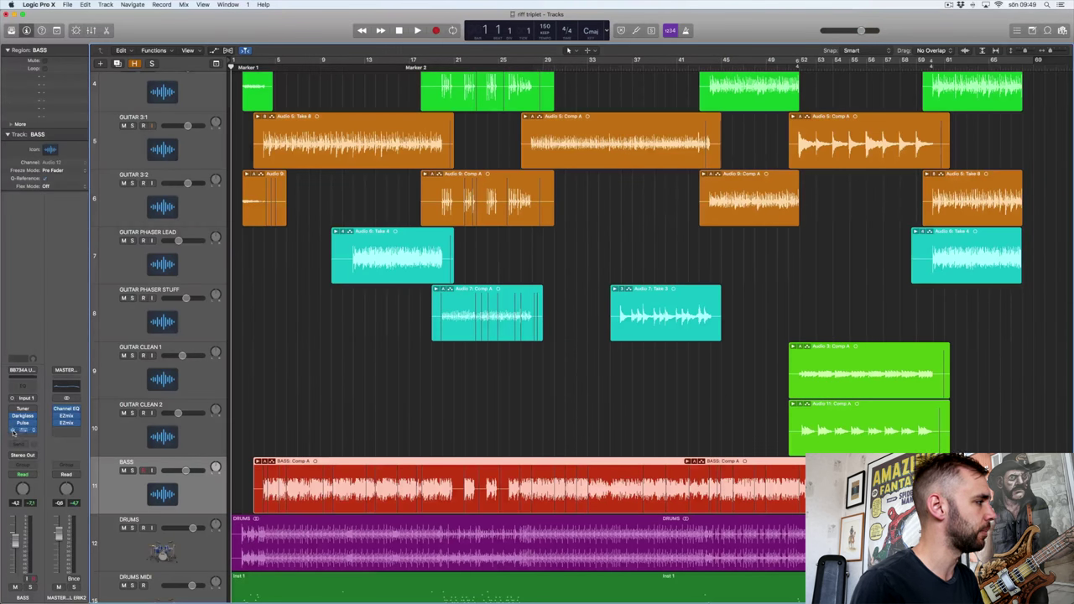
pyautogui.click(132, 471)
pyautogui.press('space')
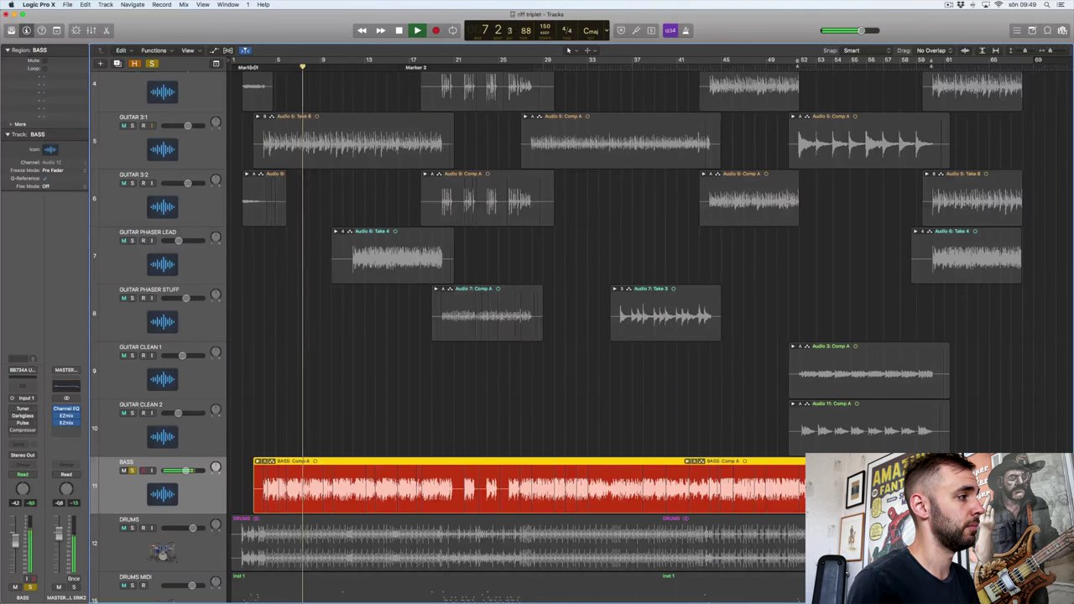
pyautogui.press('space')
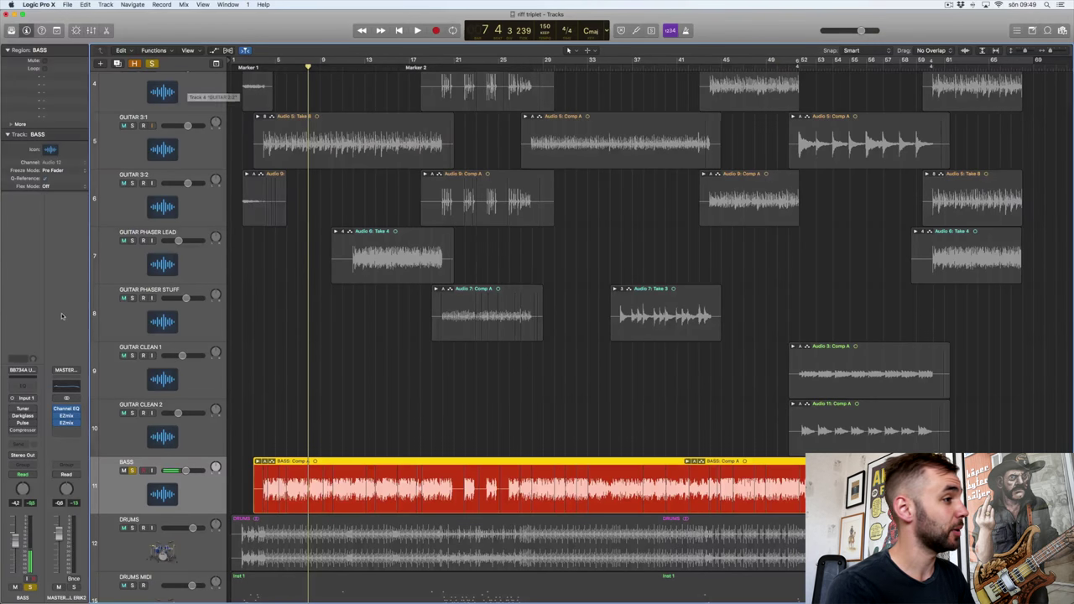
# Step: Re-enable the bass effects, open the Darkglass Ultra plug-in and look through its preset list without changing the preset
pyautogui.click(23, 416)
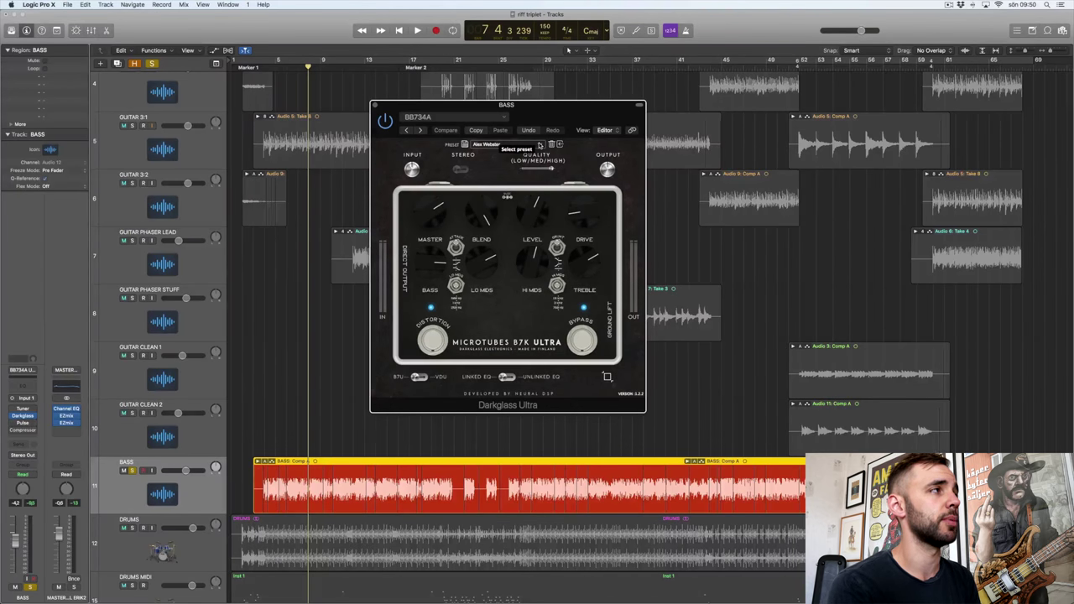
pyautogui.click(540, 145)
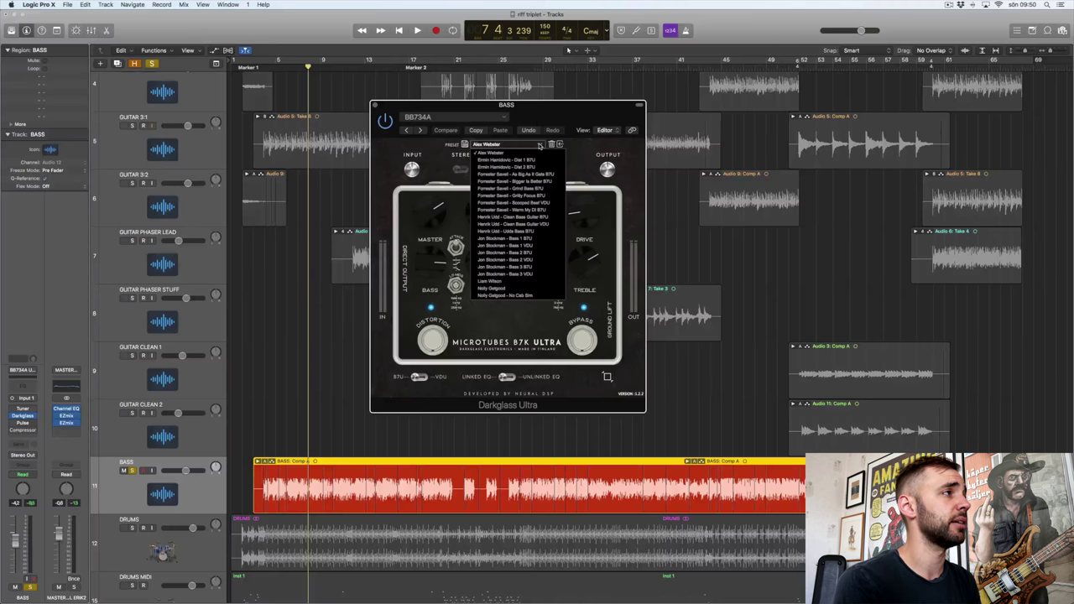
pyautogui.click(540, 145)
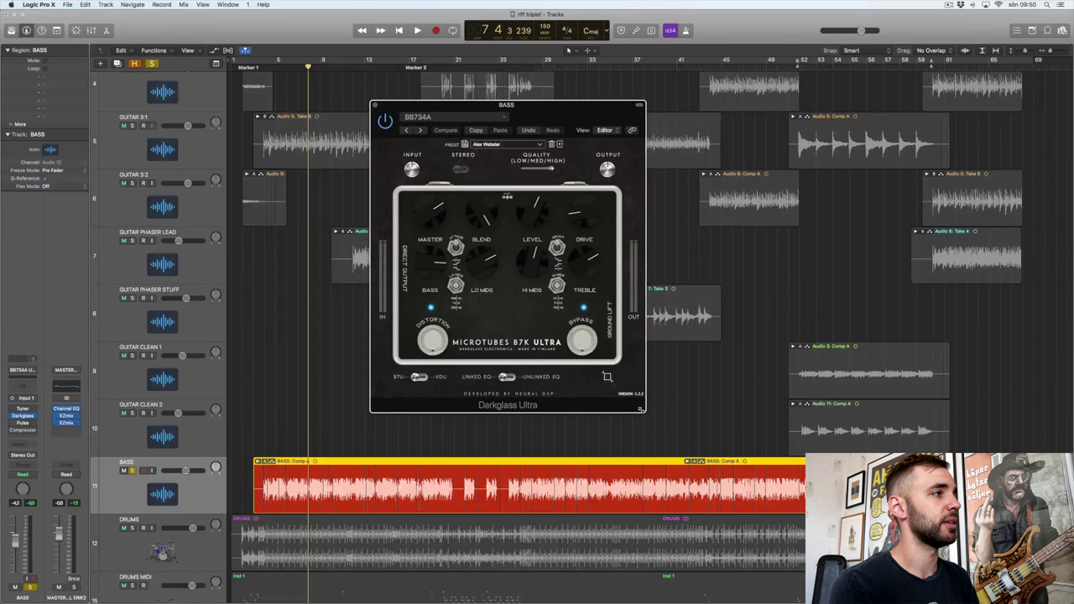
pyautogui.moveTo(640, 410); pyautogui.dragTo(659, 413)
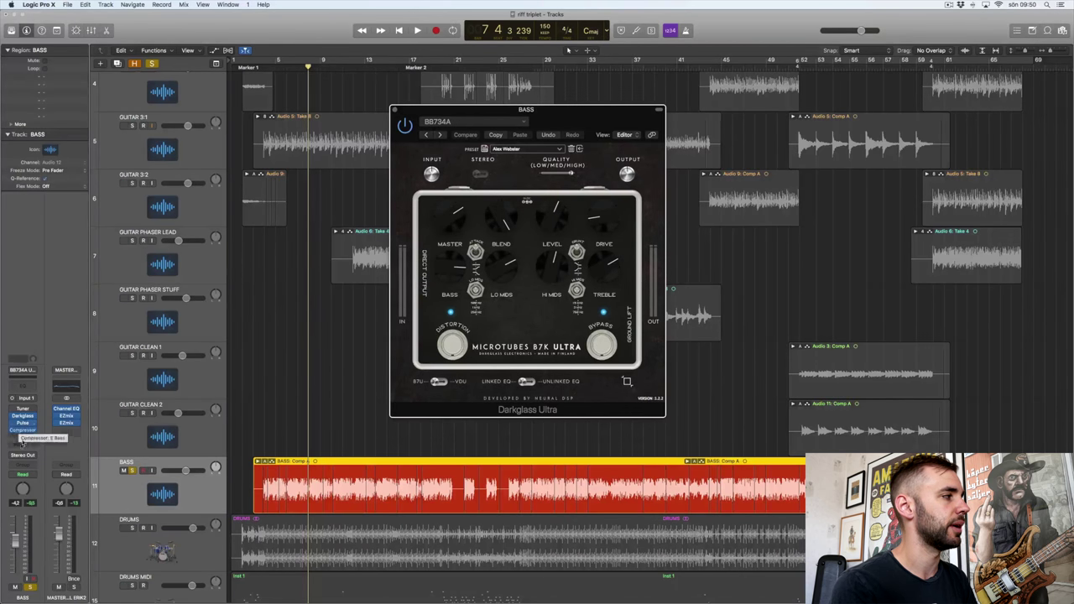
# Step: Play the soloed bass from bar 3 and compare its sound with the effect plug-ins enabled and bypassed
pyautogui.click(255, 71)
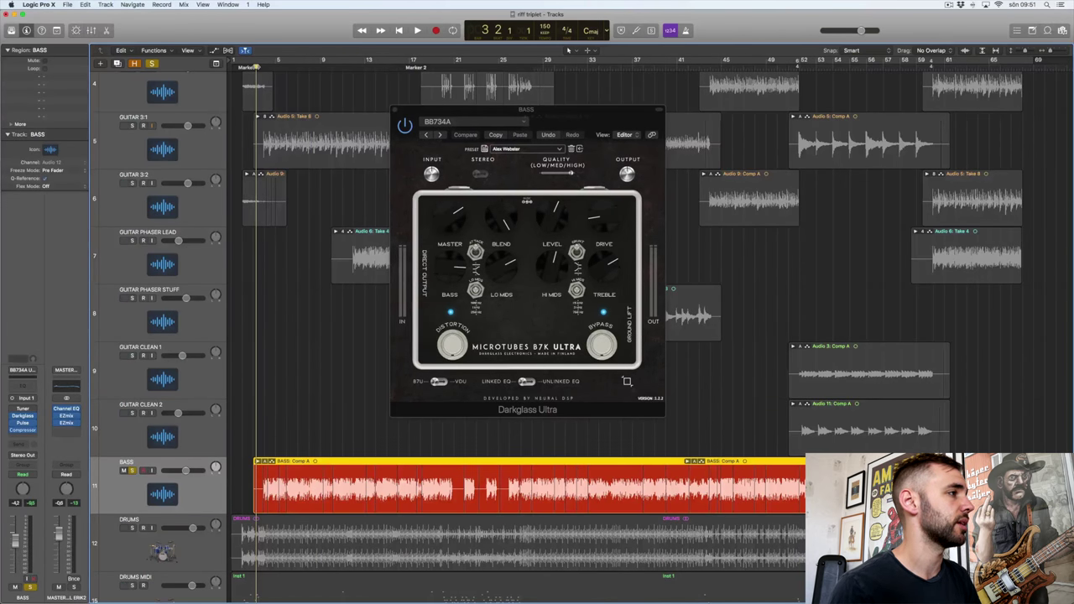
pyautogui.press('space')
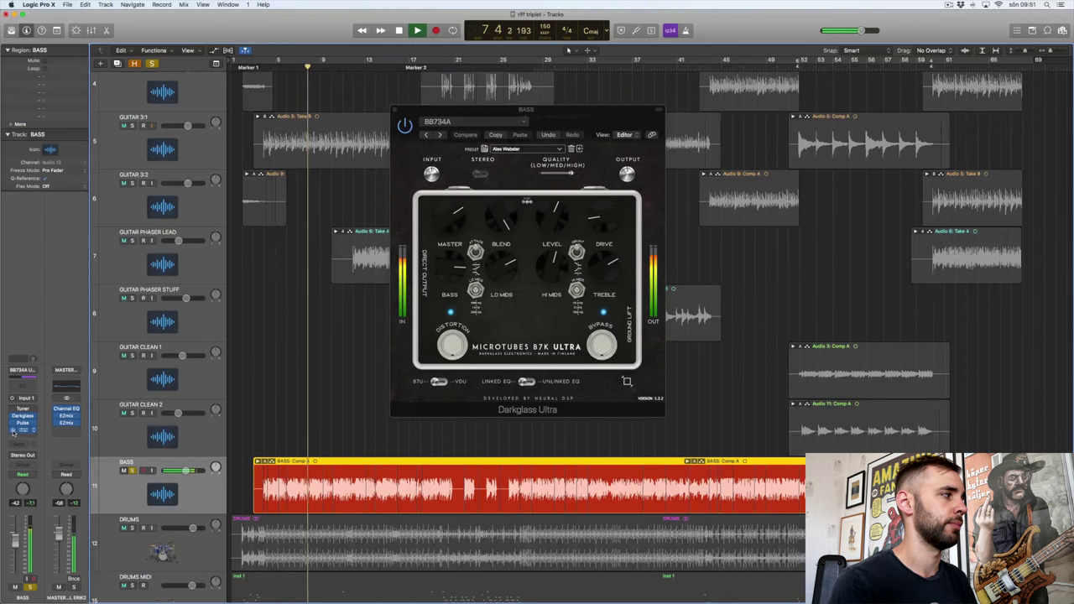
pyautogui.press('space')
pyautogui.press('space')
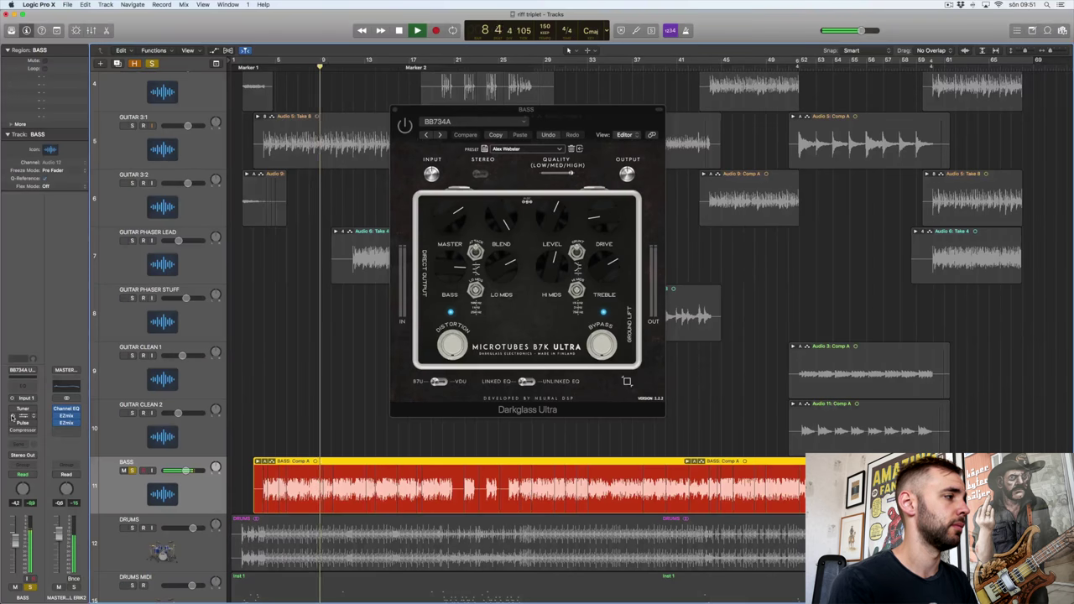
pyautogui.press('space')
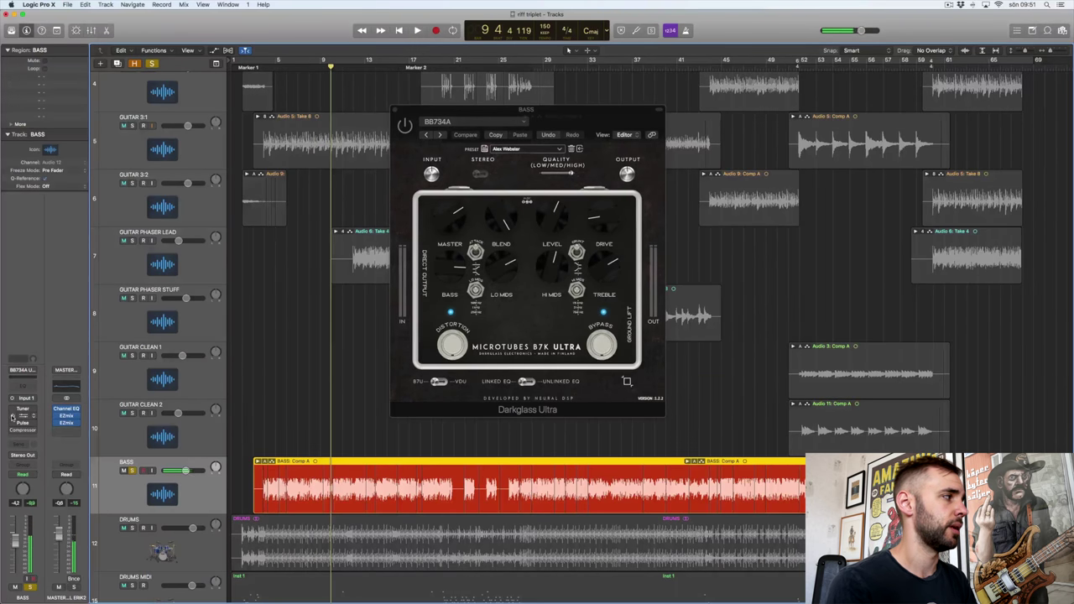
pyautogui.press('space')
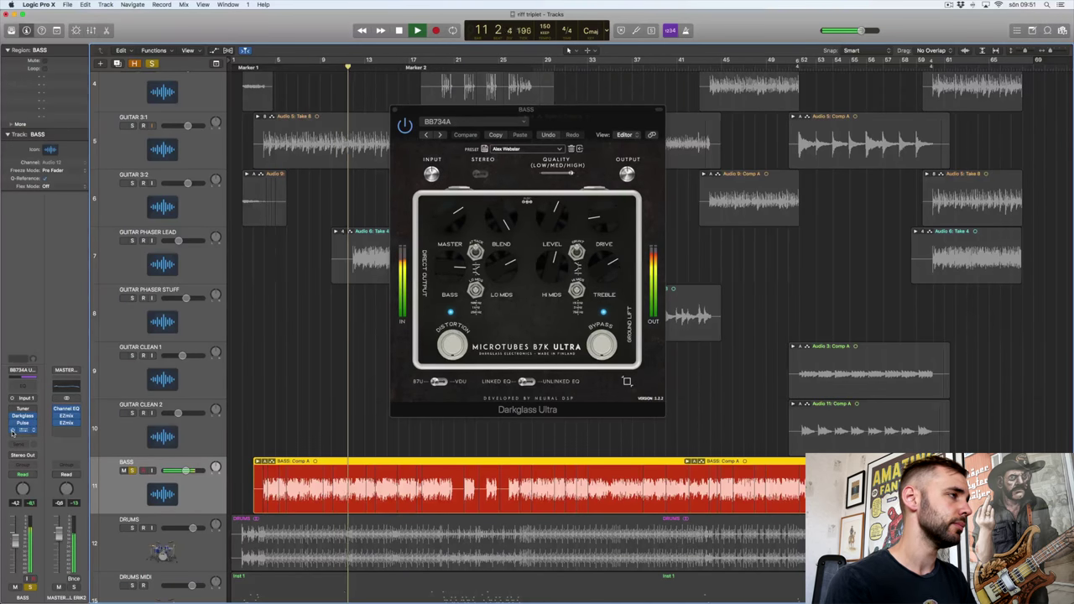
pyautogui.press('space')
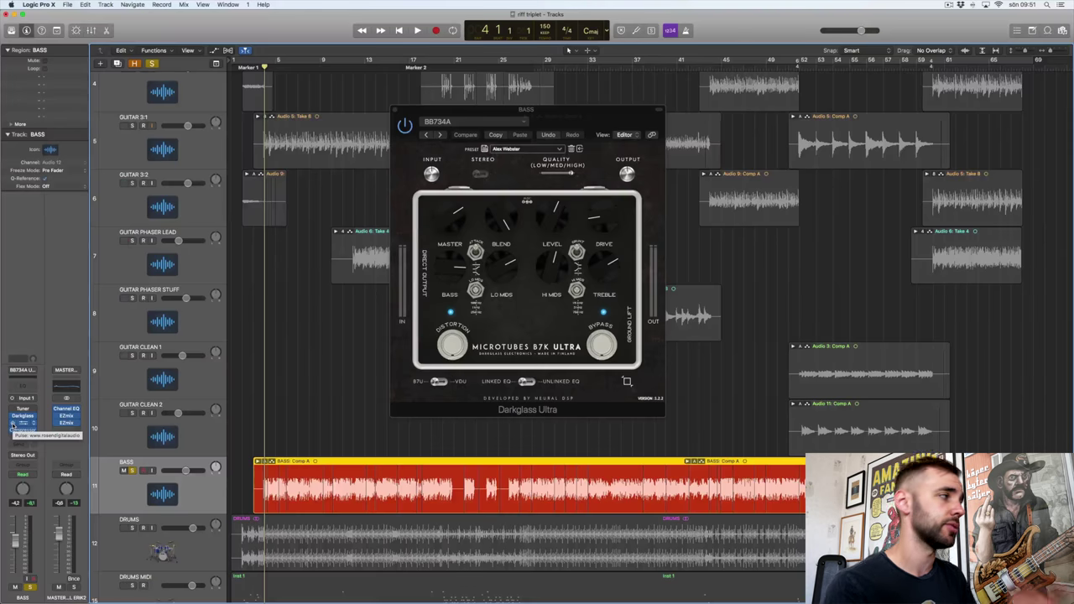
# Step: Audition the soloed bass from bar 4 while switching the Pulse and Compressor plug-ins back on
pyautogui.press('space')
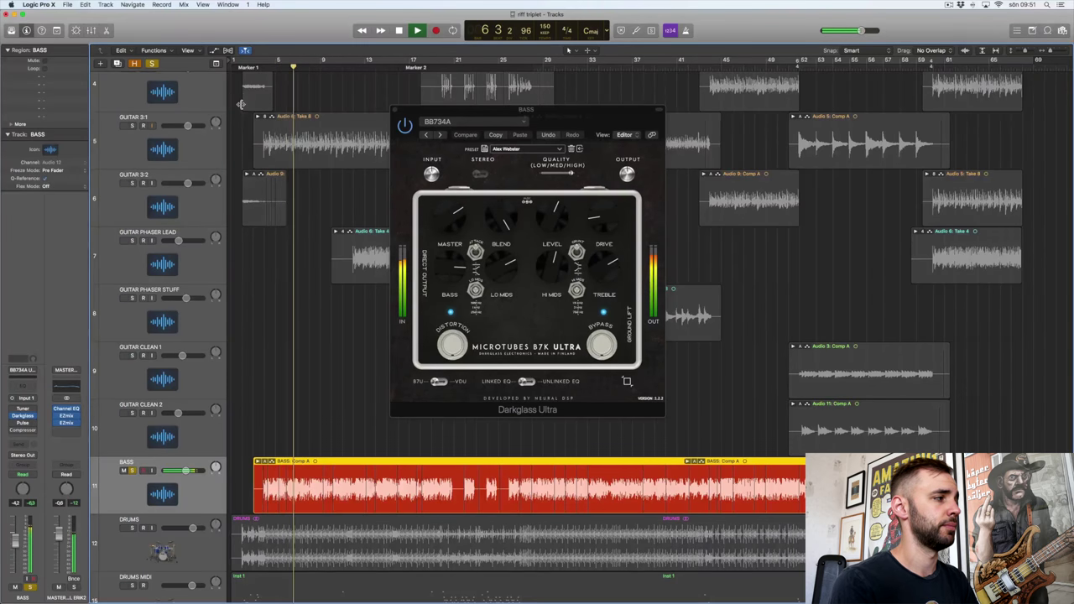
pyautogui.press('space')
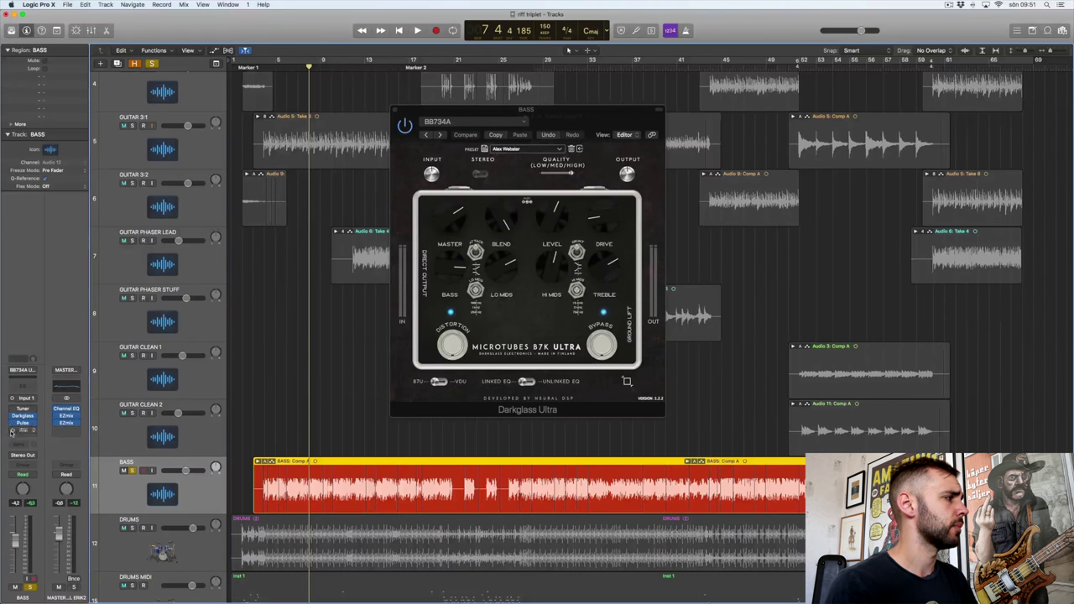
pyautogui.press('space')
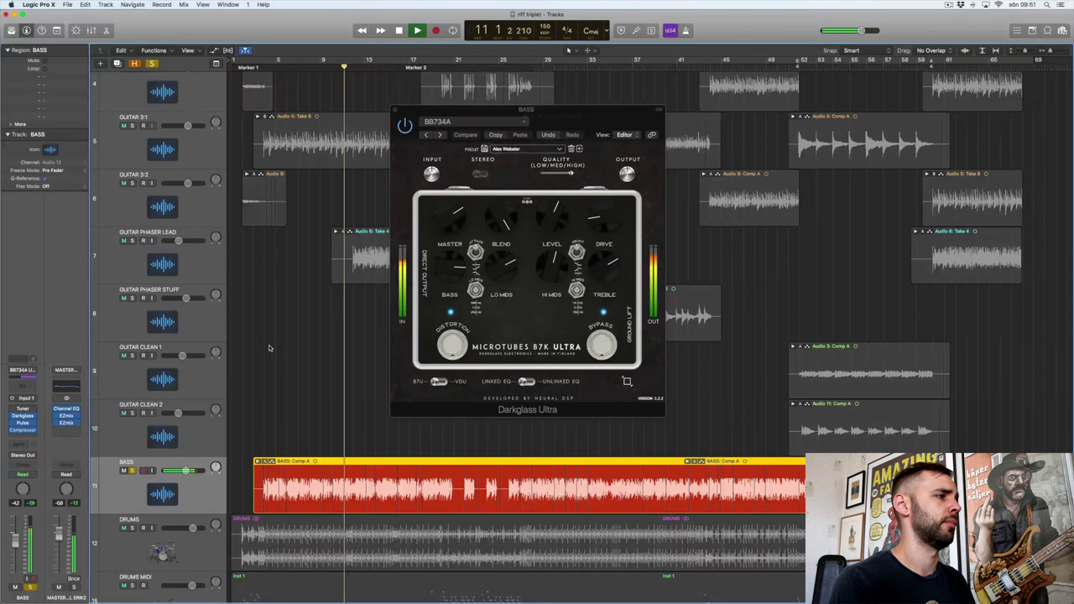
pyautogui.press('space')
# Step: Turn off solo on the BASS track and bring the Darkglass Ultra plug-in back up over the arrangement
pyautogui.press('super+w')
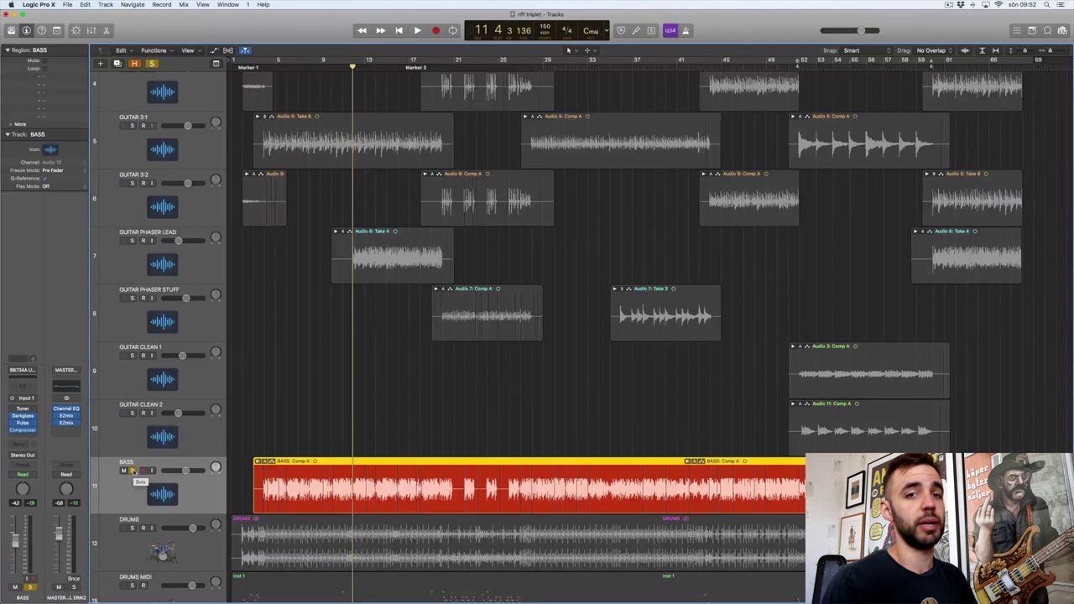
pyautogui.click(132, 472)
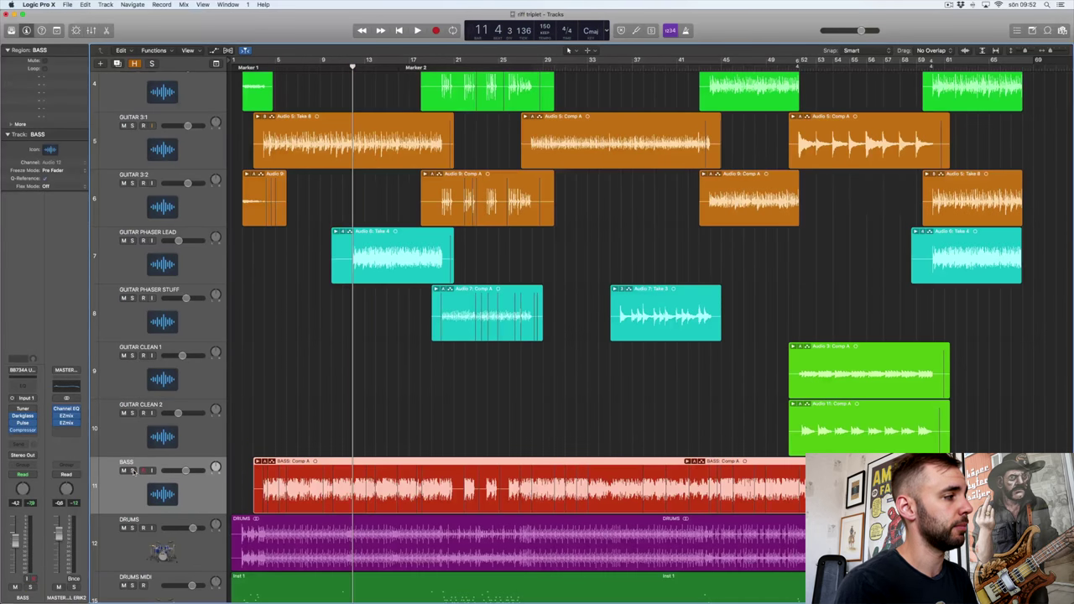
pyautogui.click(22, 417)
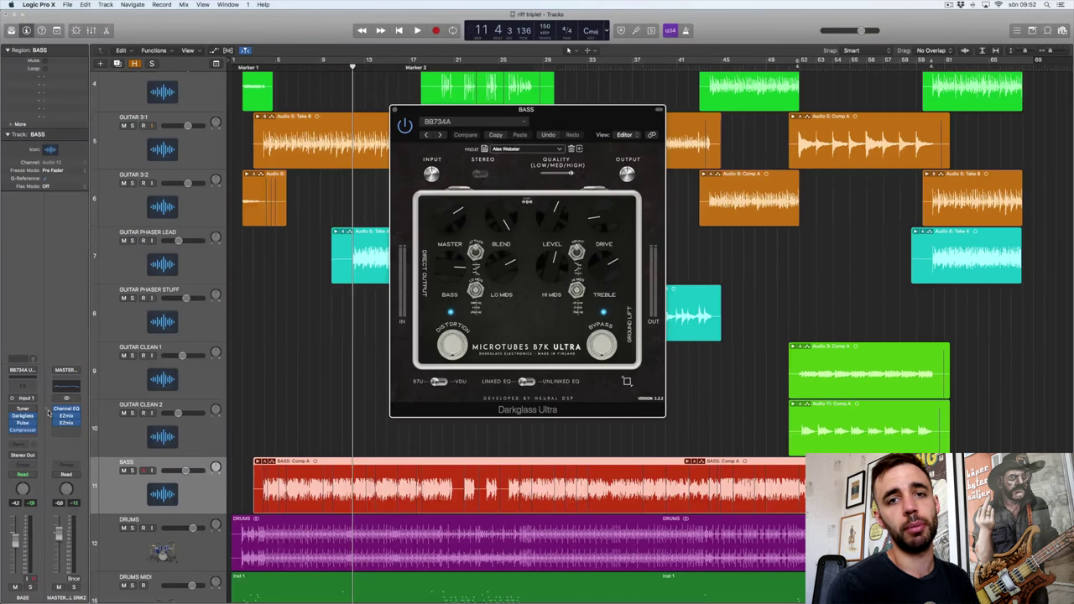
pyautogui.moveTo(419, 110); pyautogui.dragTo(450, 112)
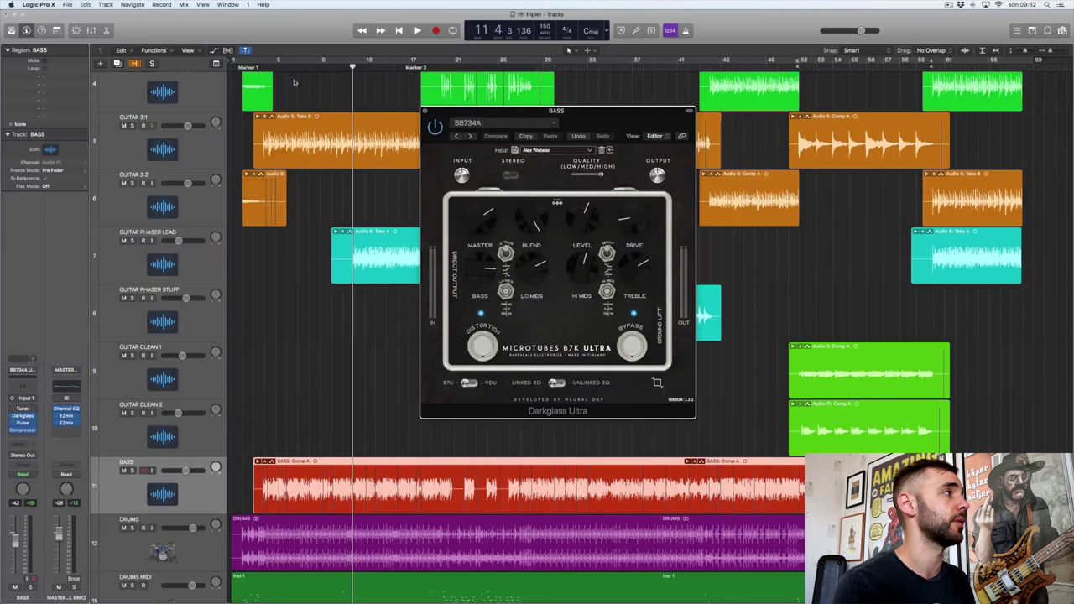
# Step: Return the playhead to bar 2 and check the Darkglass Ultra preset list, keeping the Alex Webster preset selected
pyautogui.click(243, 69)
pyautogui.press('space')
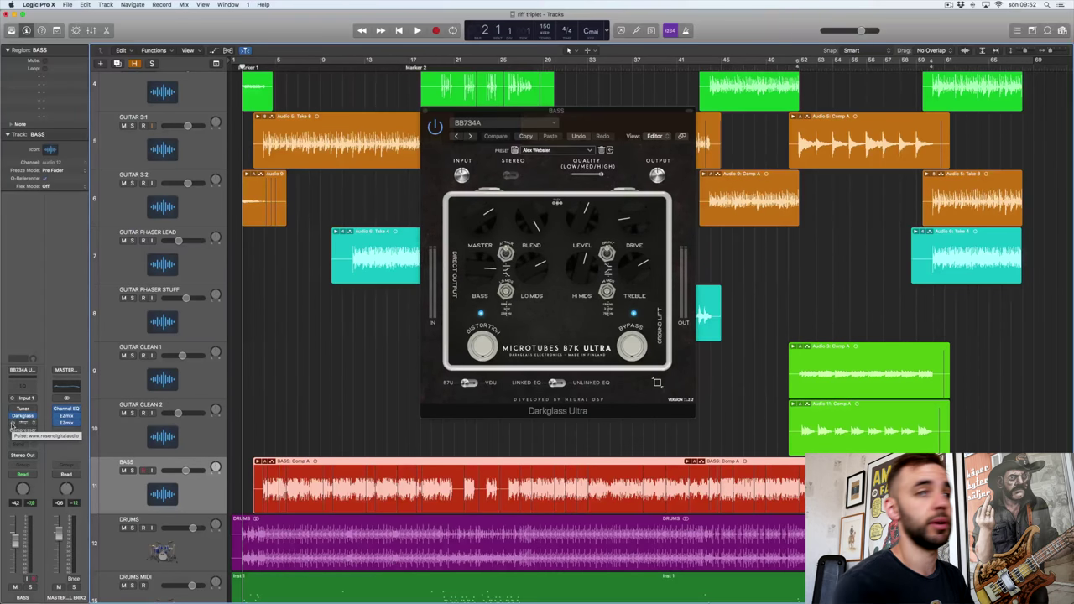
pyautogui.click(535, 150)
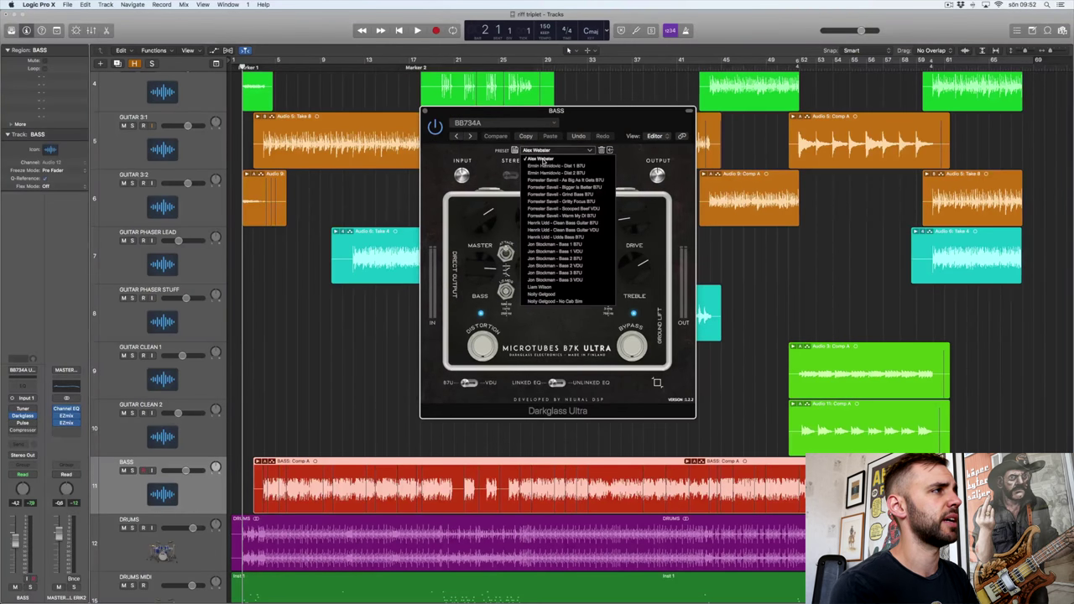
pyautogui.click(541, 159)
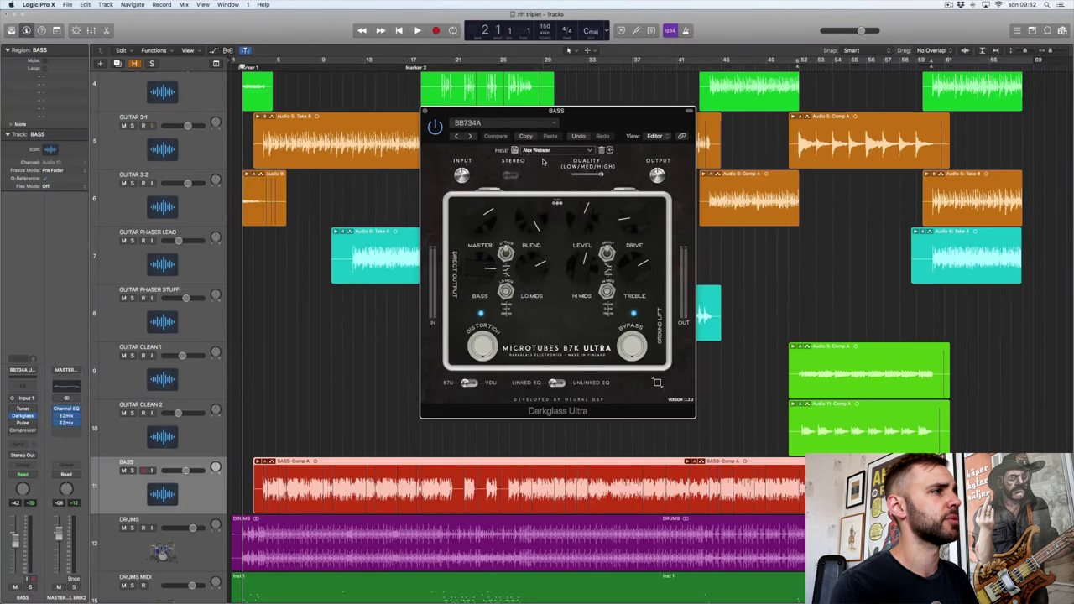
# Step: Close the Darkglass Ultra window and audition the full mix from bar 2 and again from bar 3
pyautogui.click(425, 111)
pyautogui.press('space')
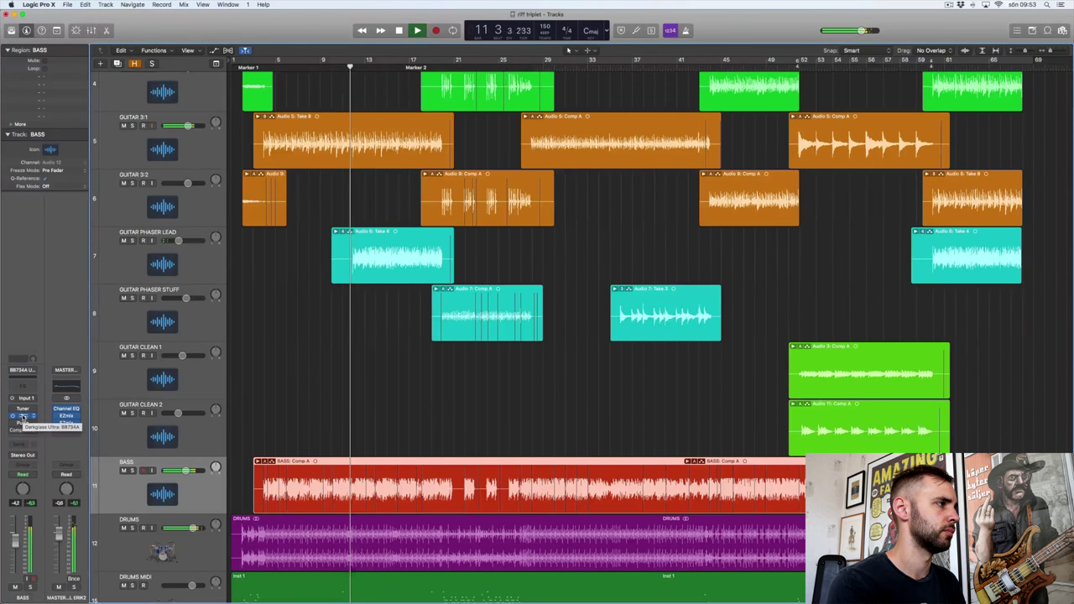
pyautogui.press('space')
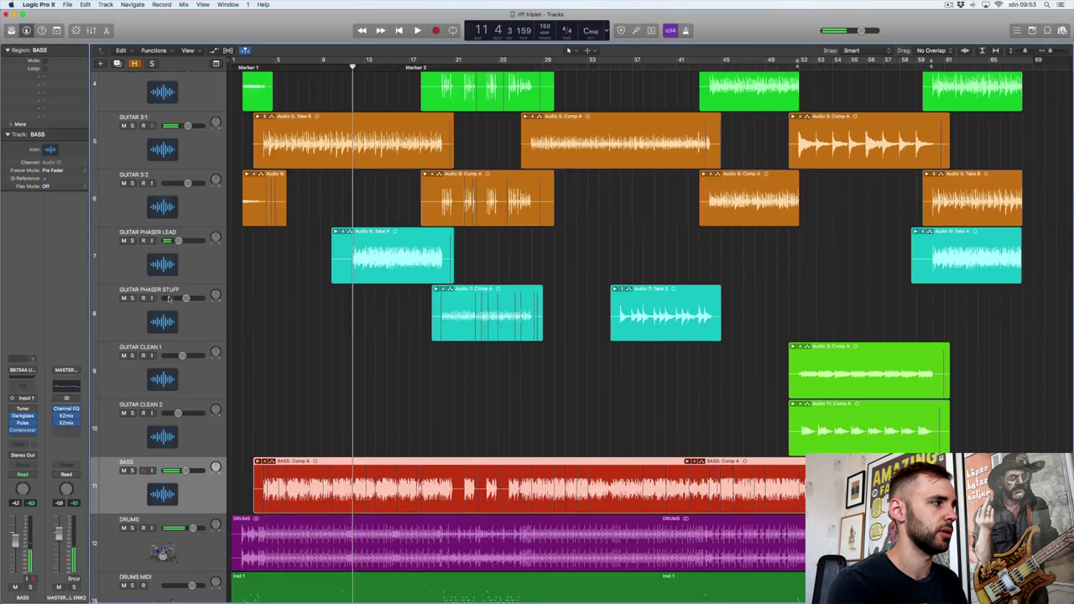
pyautogui.press('Return')
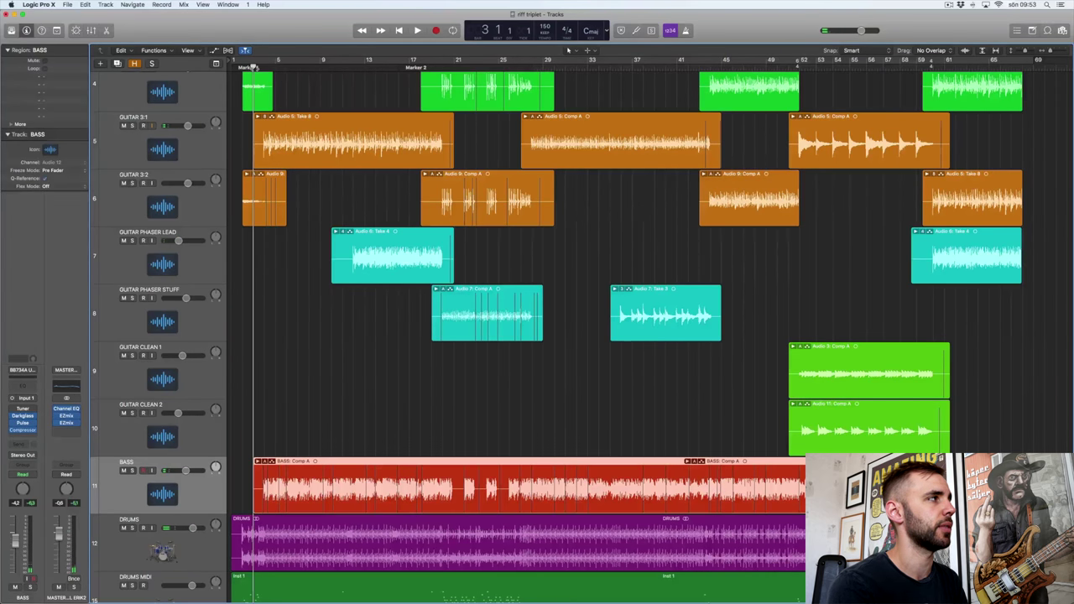
pyautogui.press('space')
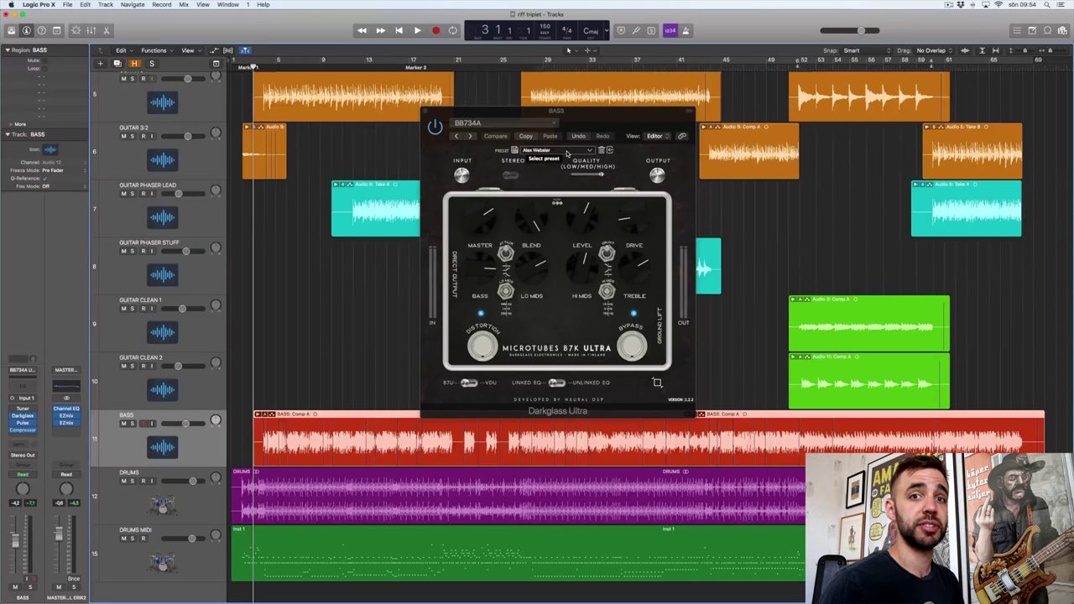
# Step: Load the Dist 1 B7U preset in Darkglass Ultra, play the mix from bar 3, and switch to Dist 2 B7U
pyautogui.click(567, 153)
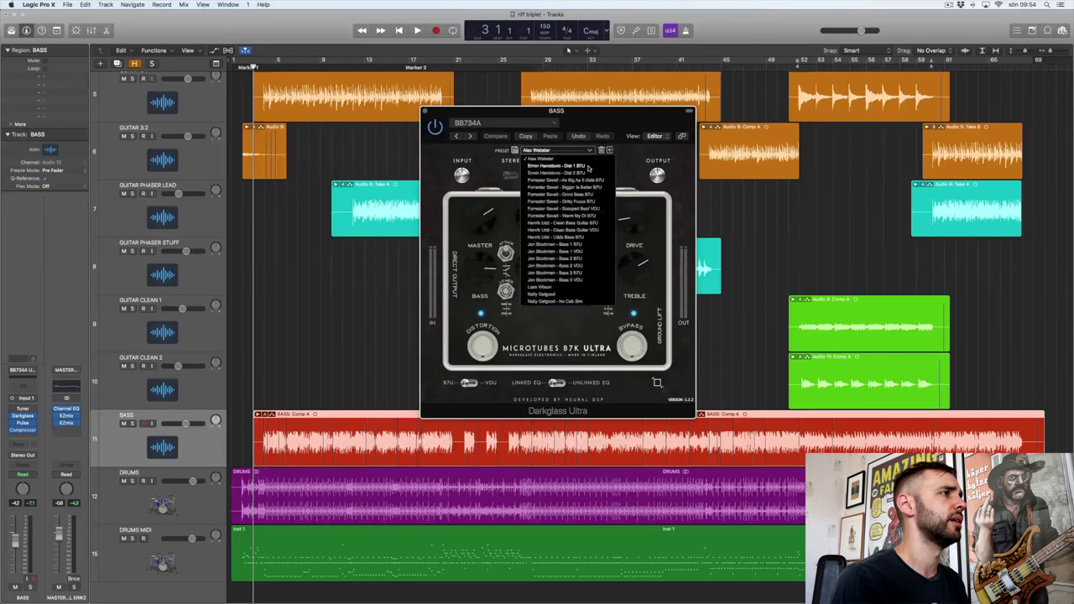
pyautogui.click(589, 167)
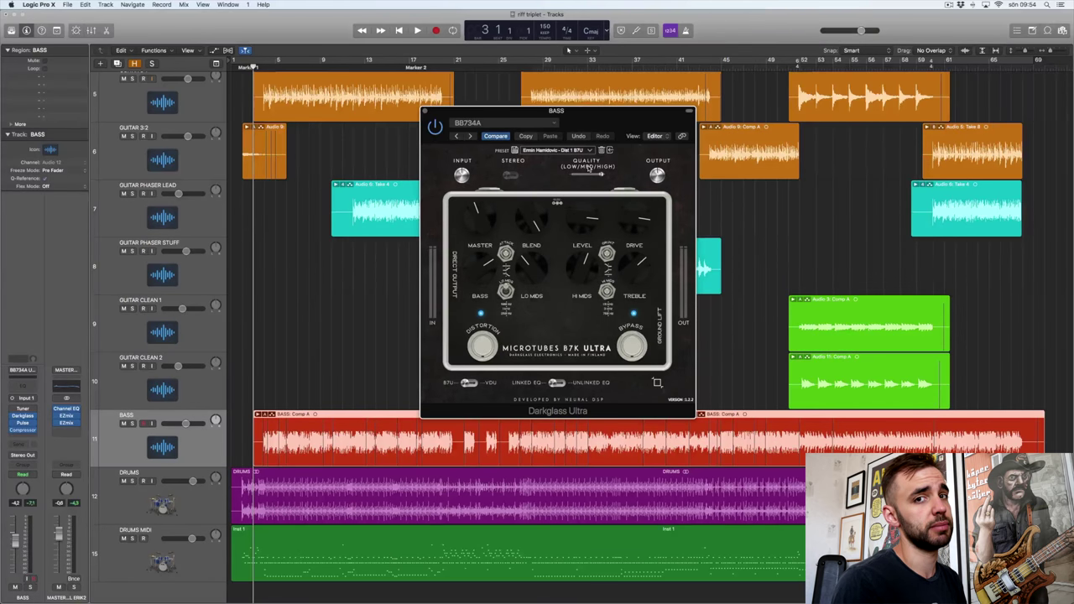
pyautogui.press('space')
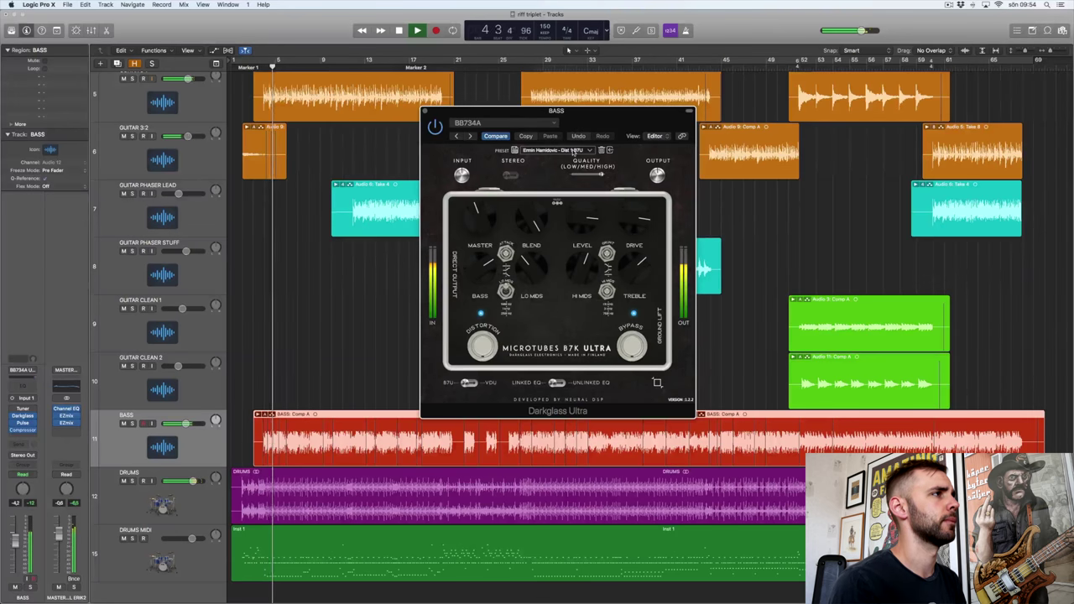
pyautogui.click(574, 151)
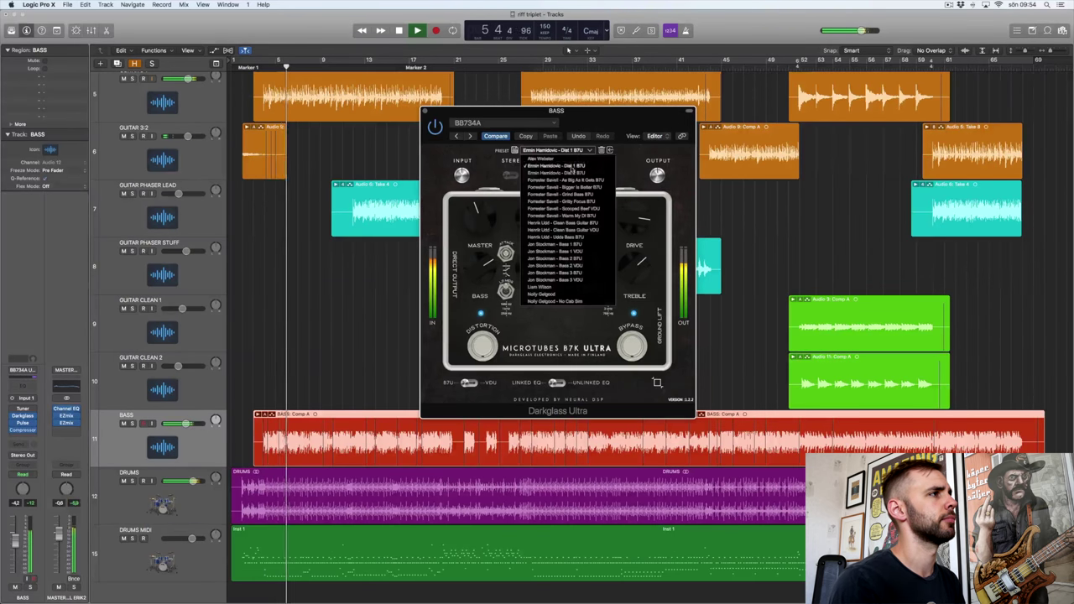
pyautogui.click(569, 172)
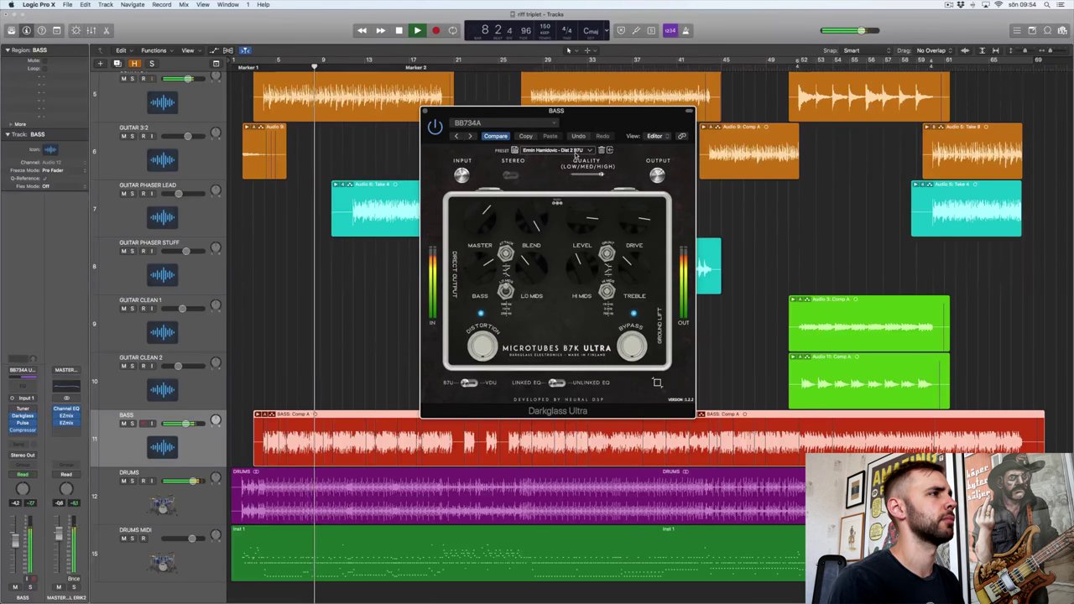
# Step: Audition the As Big As It Gets B7U, Bigger Is Better B7U and Grind Bass B7U presets while the mix plays
pyautogui.click(578, 152)
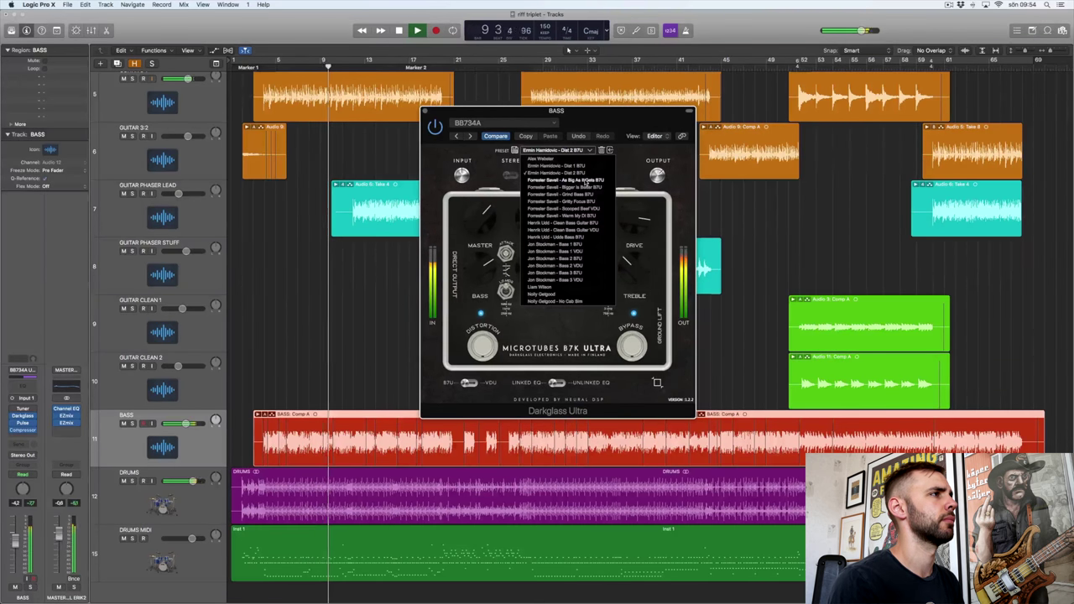
pyautogui.click(585, 173)
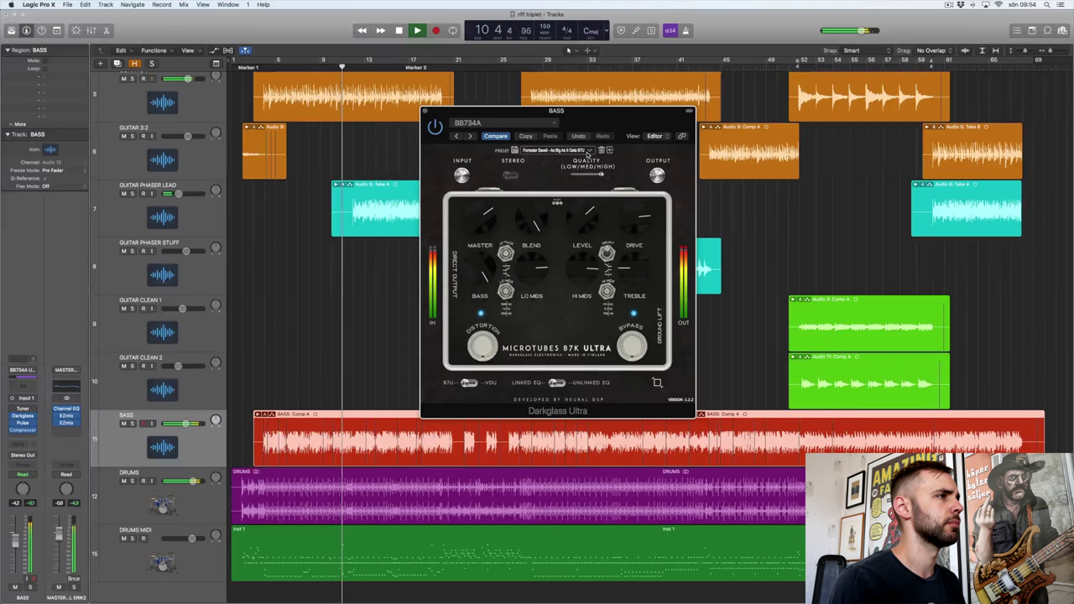
pyautogui.click(590, 152)
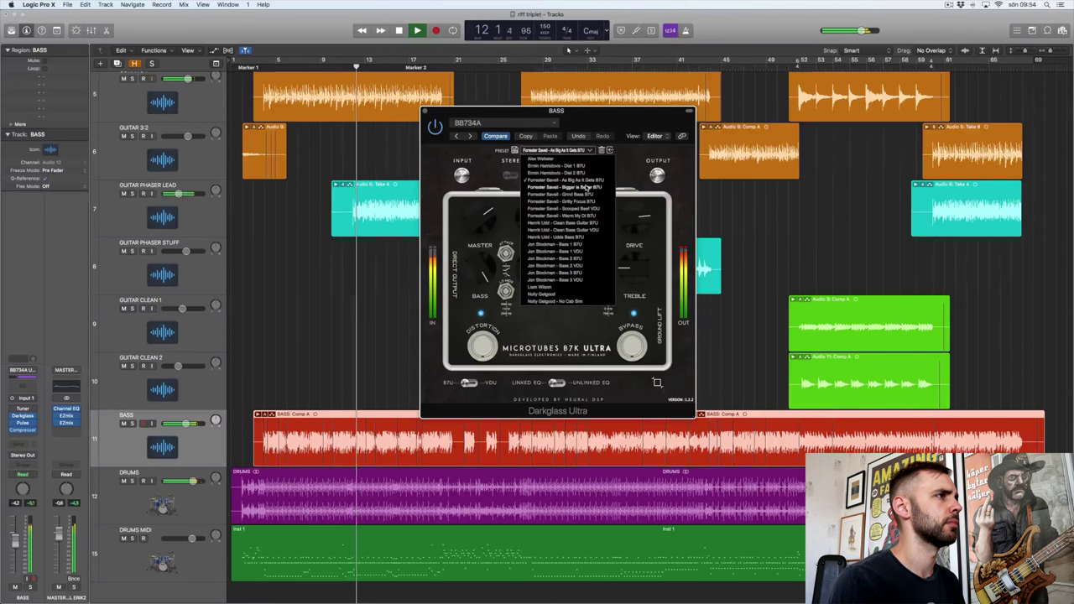
pyautogui.click(585, 163)
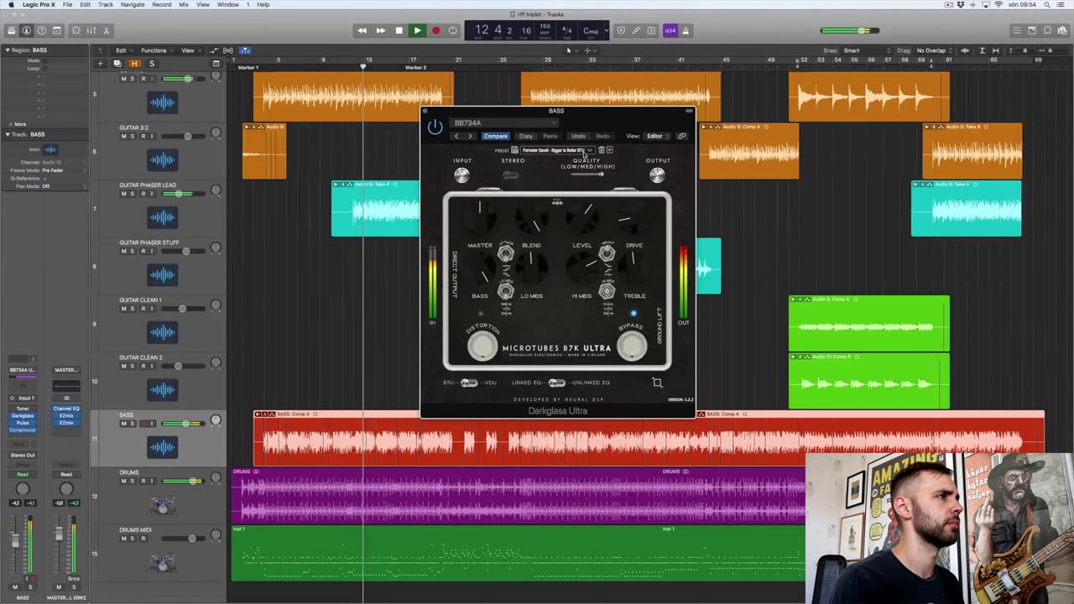
pyautogui.click(584, 152)
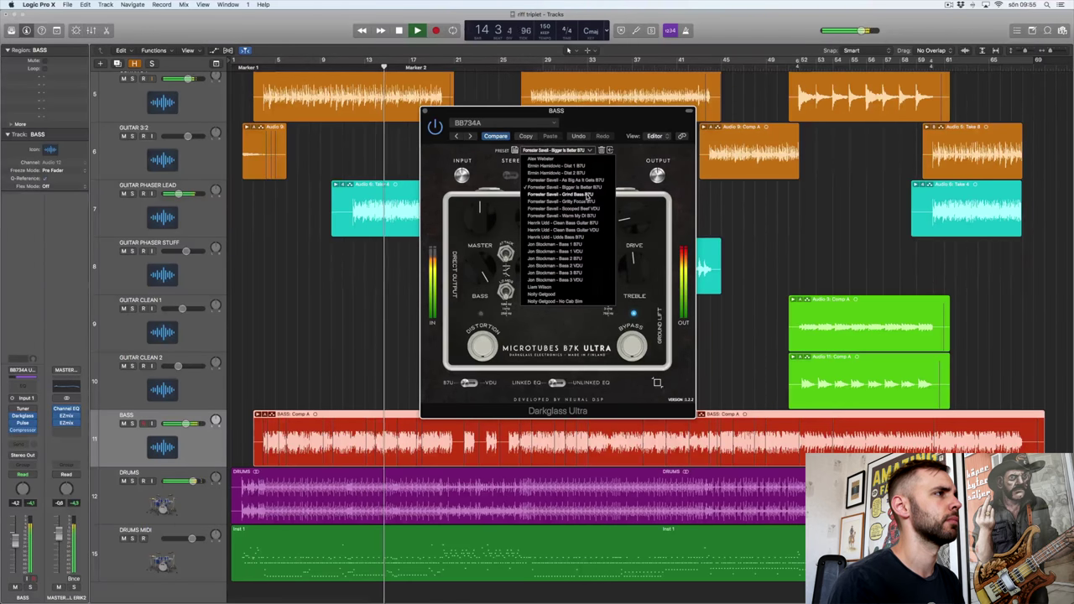
pyautogui.click(579, 194)
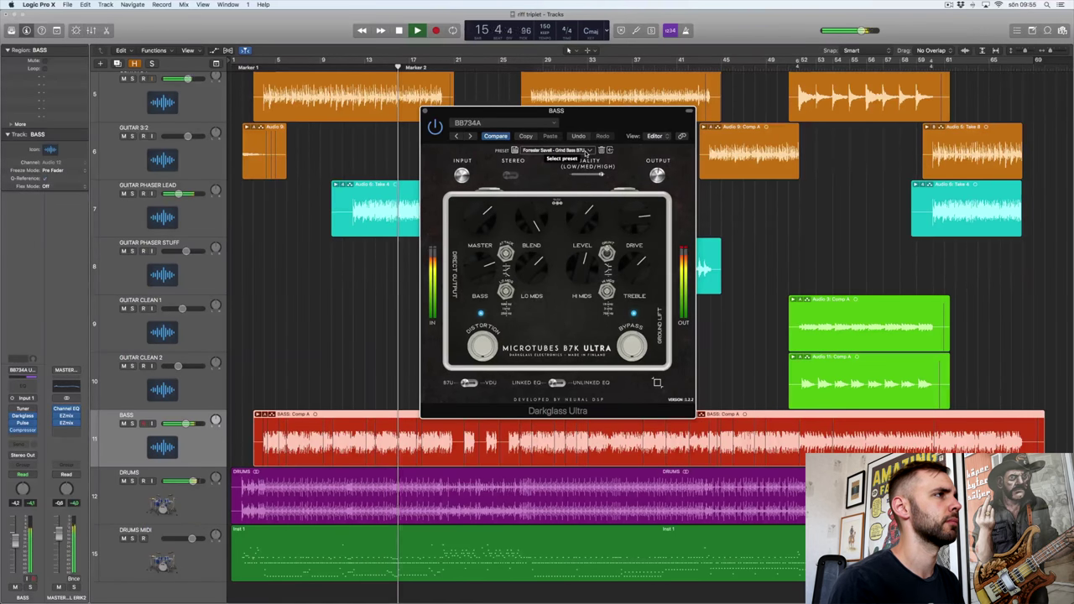
# Step: Audition the Gritty Focus B7U, Scooped Beef VDU and Warm My DI B7U presets in the playing mix
pyautogui.click(586, 152)
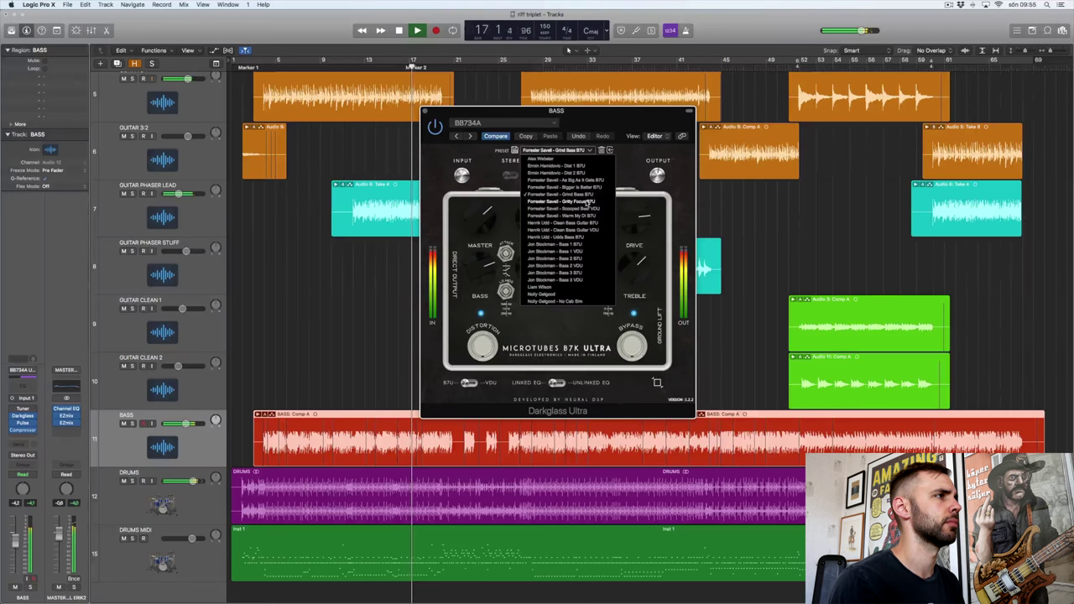
pyautogui.click(581, 201)
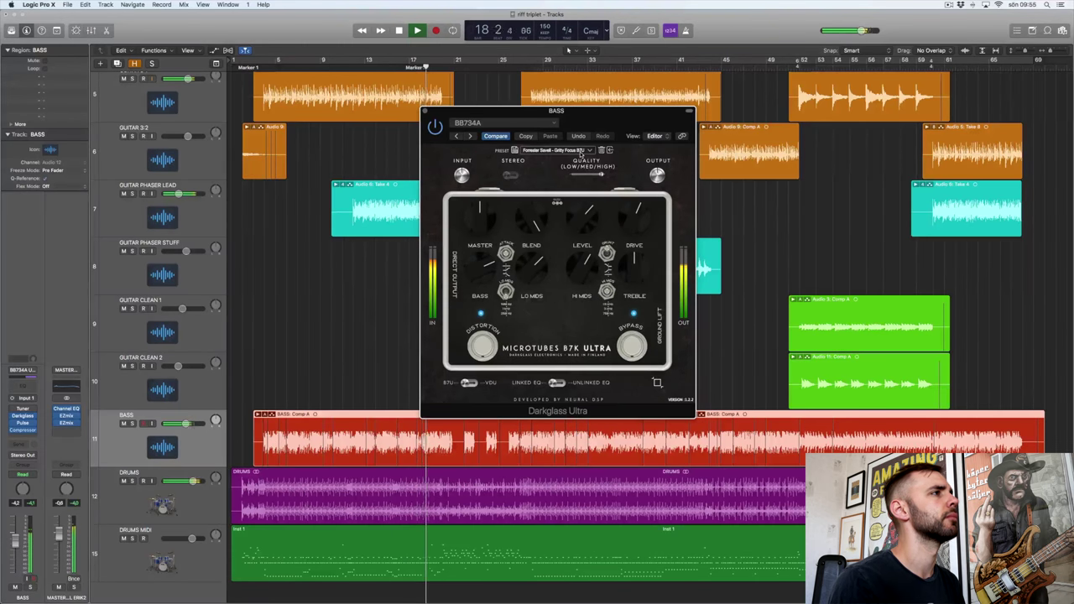
pyautogui.click(580, 153)
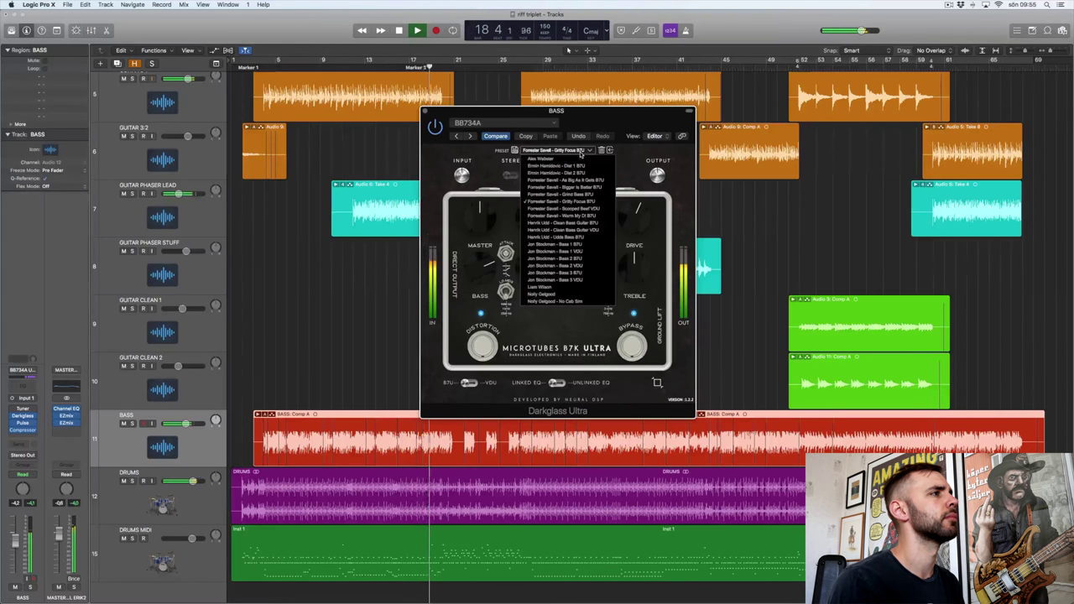
pyautogui.click(598, 212)
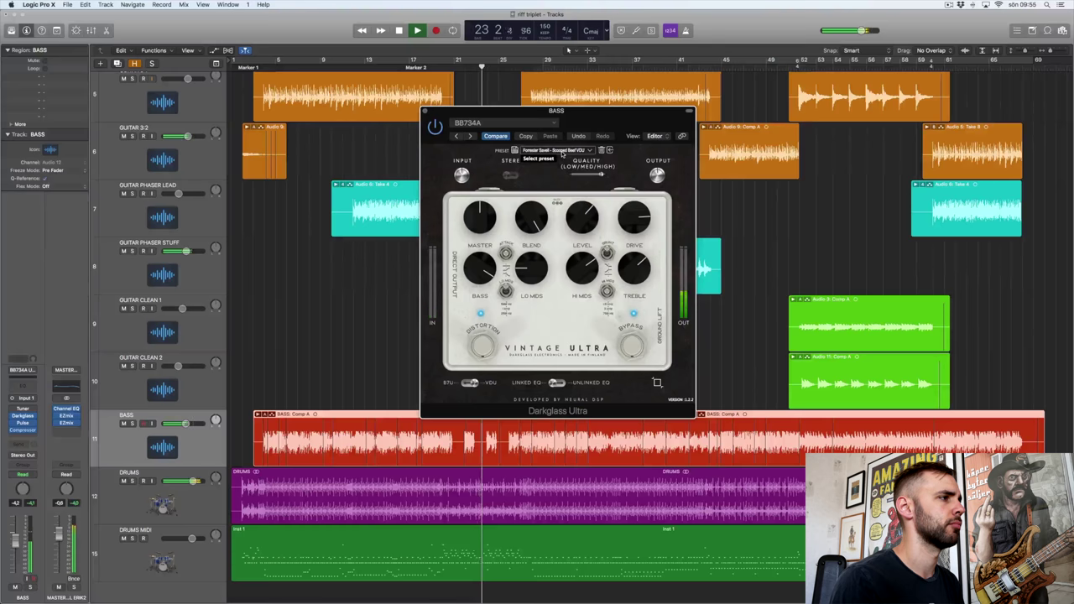
pyautogui.click(560, 150)
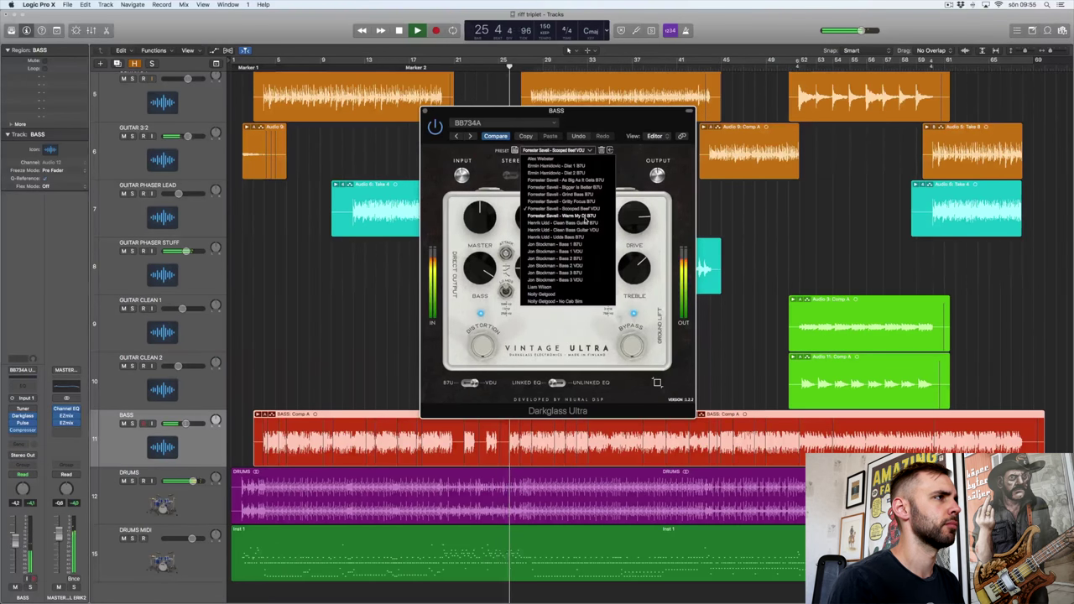
pyautogui.click(585, 217)
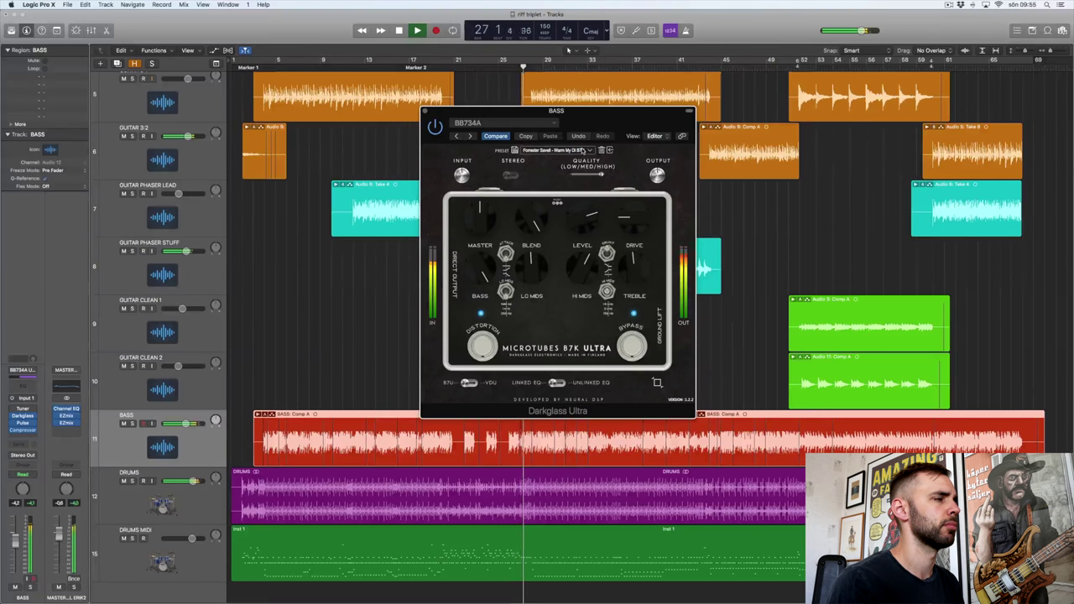
# Step: Compare the Clean Bass Guitar B7U, Clean Bass Guitar VDU and Udds Bass B7U presets during playback
pyautogui.click(583, 150)
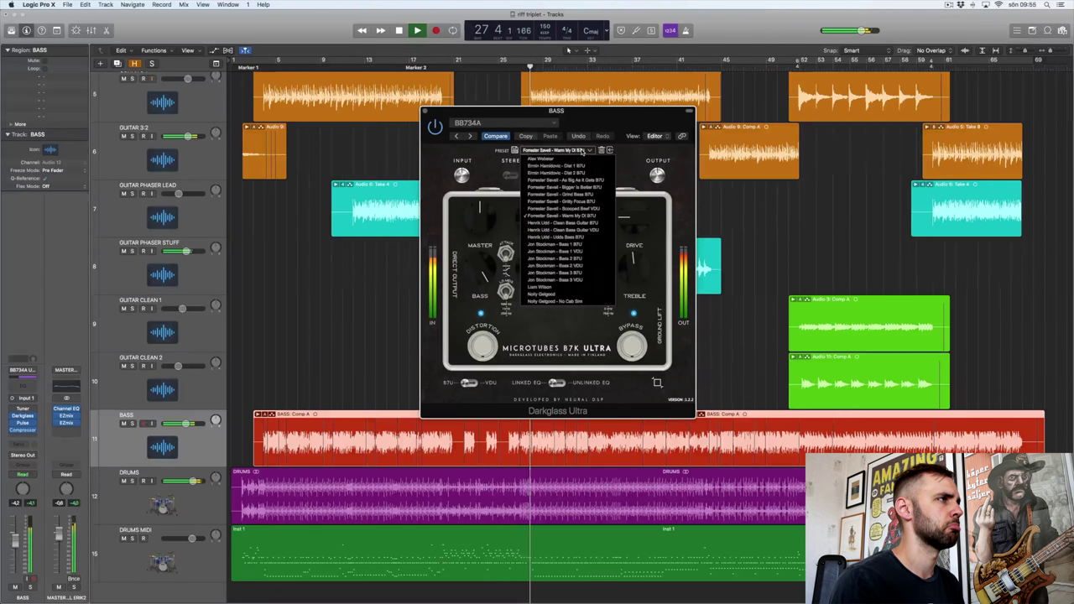
pyautogui.click(596, 223)
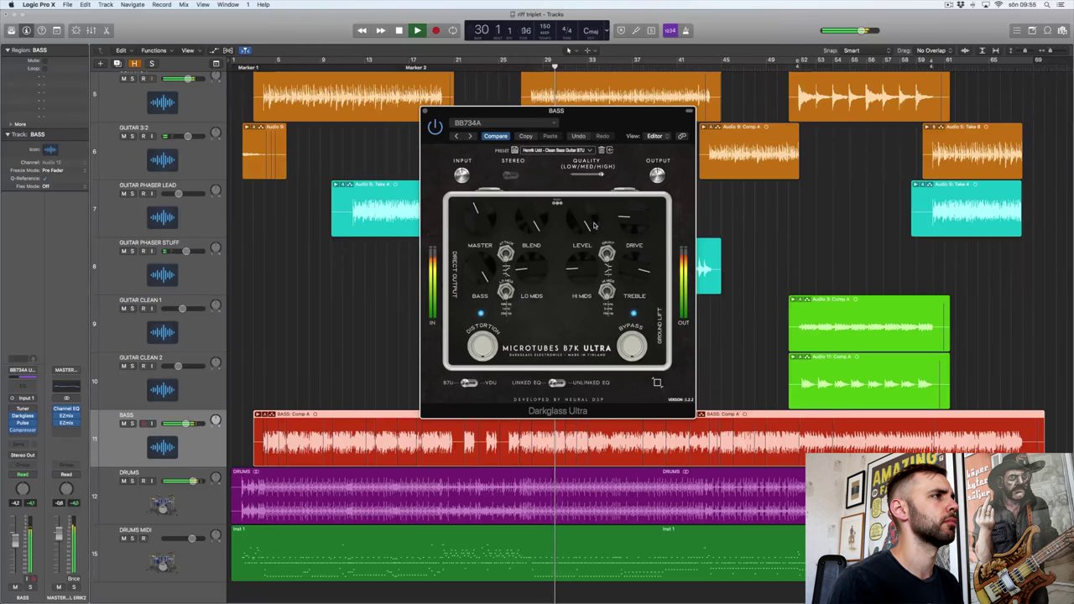
pyautogui.click(584, 151)
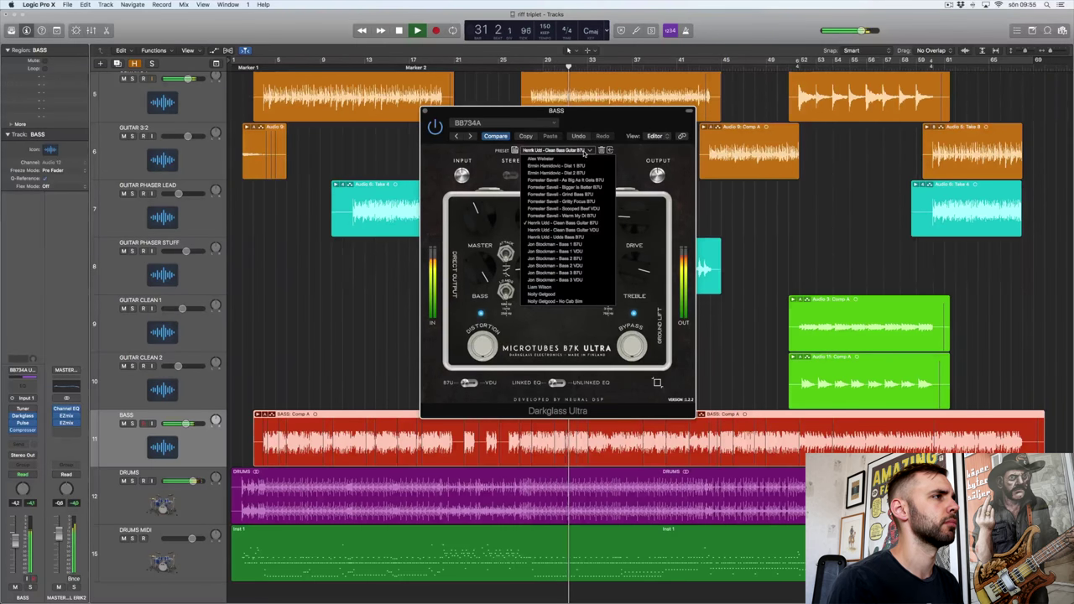
pyautogui.click(590, 231)
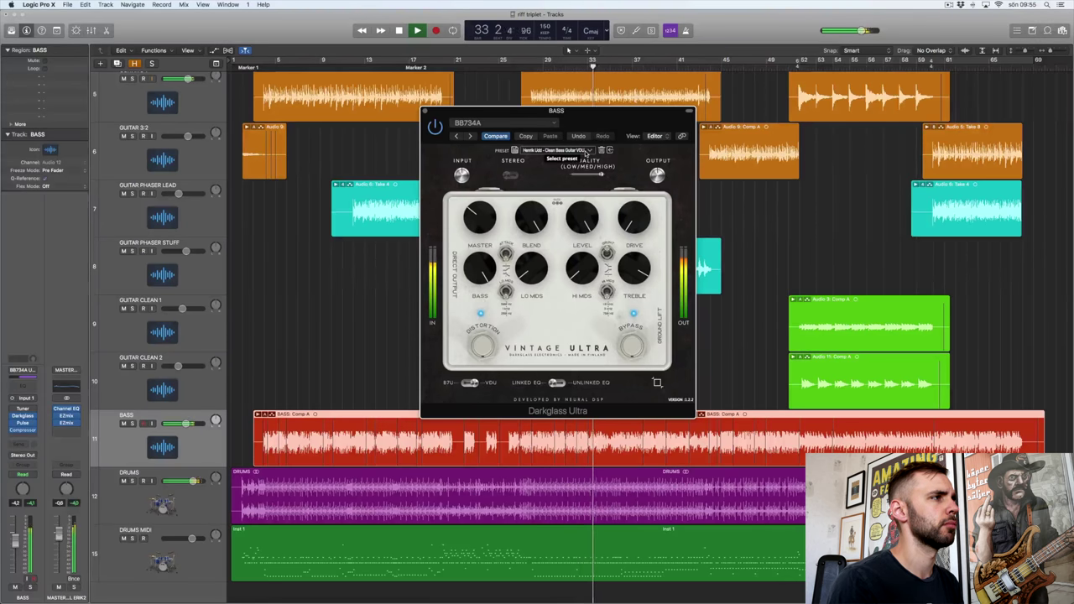
pyautogui.click(585, 152)
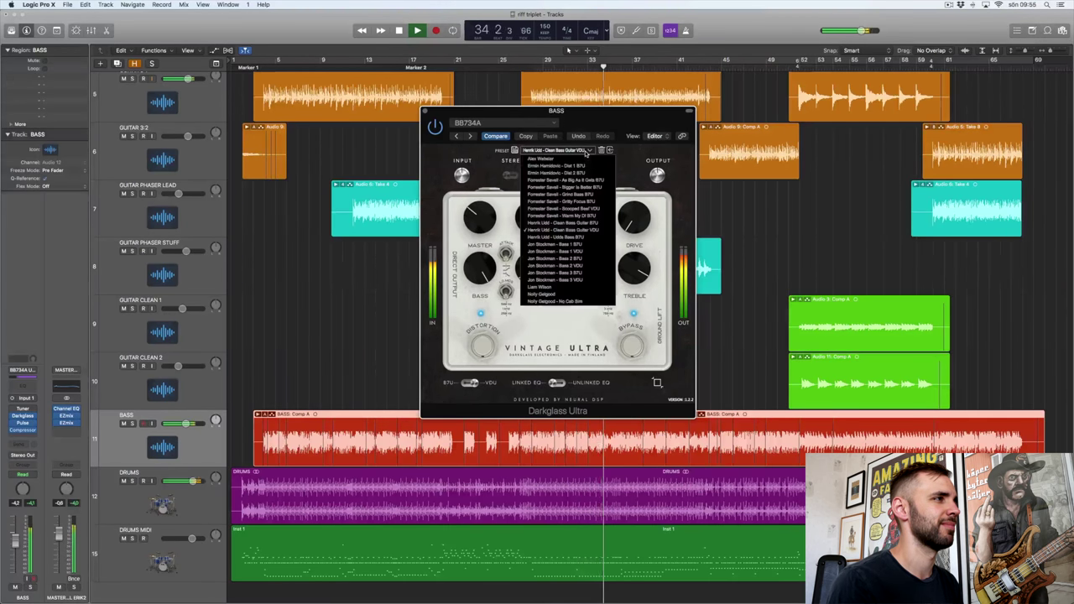
pyautogui.click(587, 238)
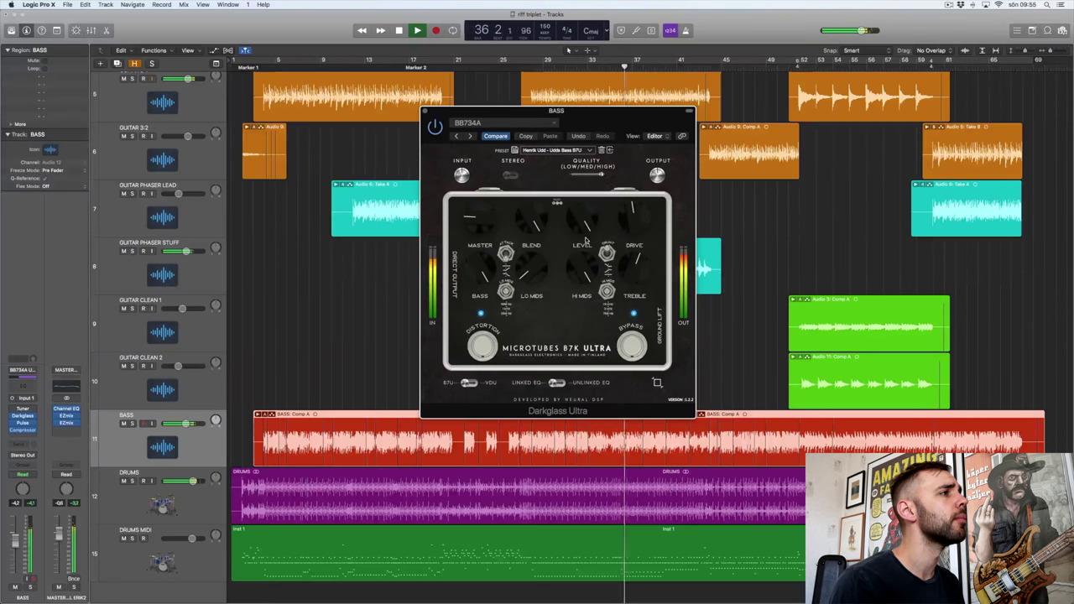
# Step: Audition the Bass 1 B7U, Bass 1 VDU and Bass 2 B7U presets while the mix plays
pyautogui.click(576, 151)
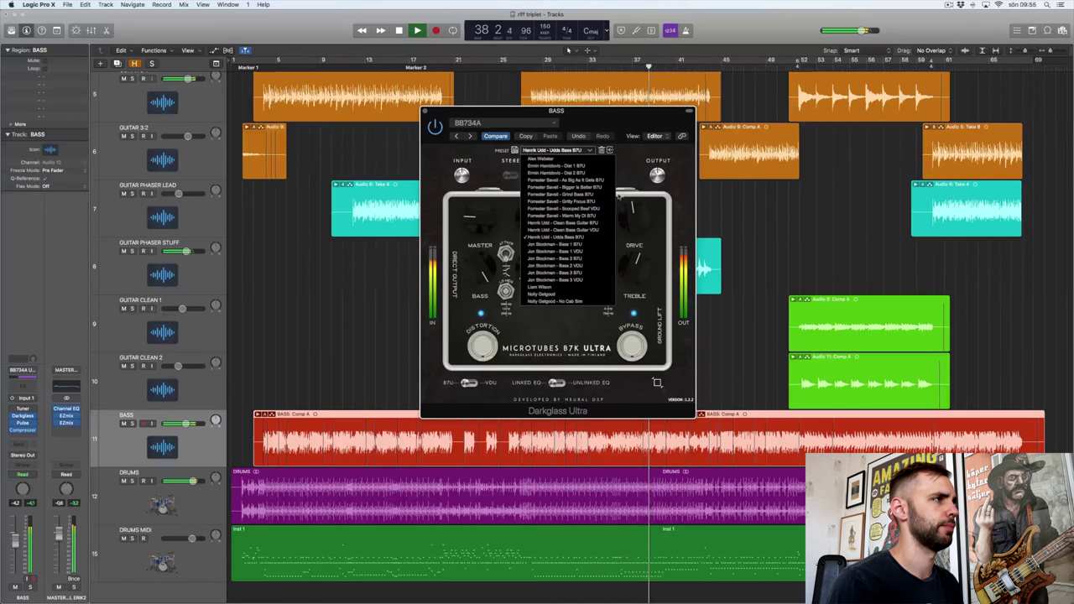
pyautogui.click(583, 245)
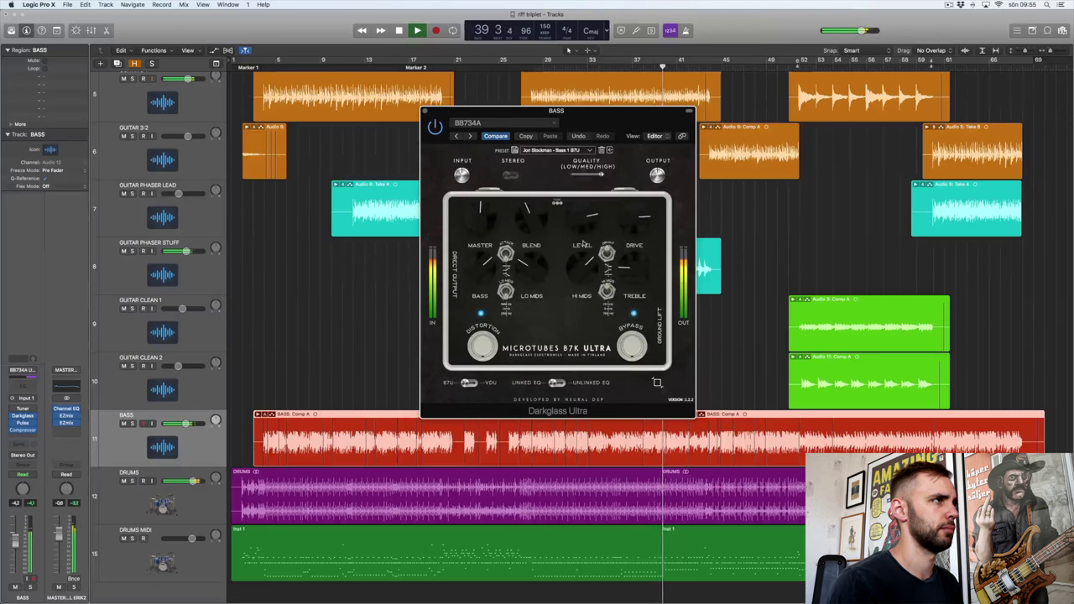
pyautogui.click(570, 152)
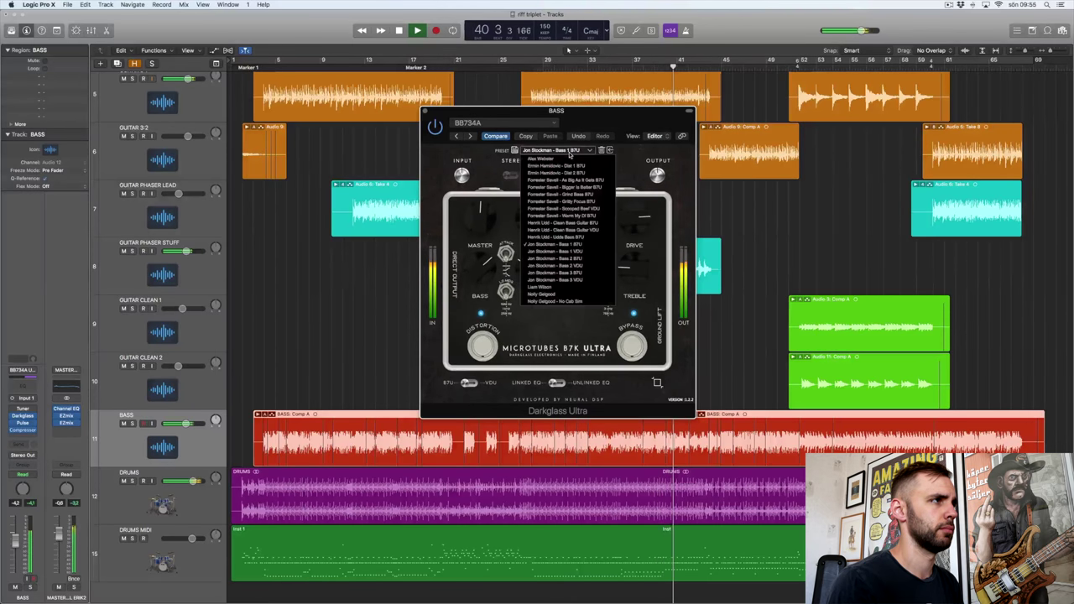
pyautogui.click(583, 252)
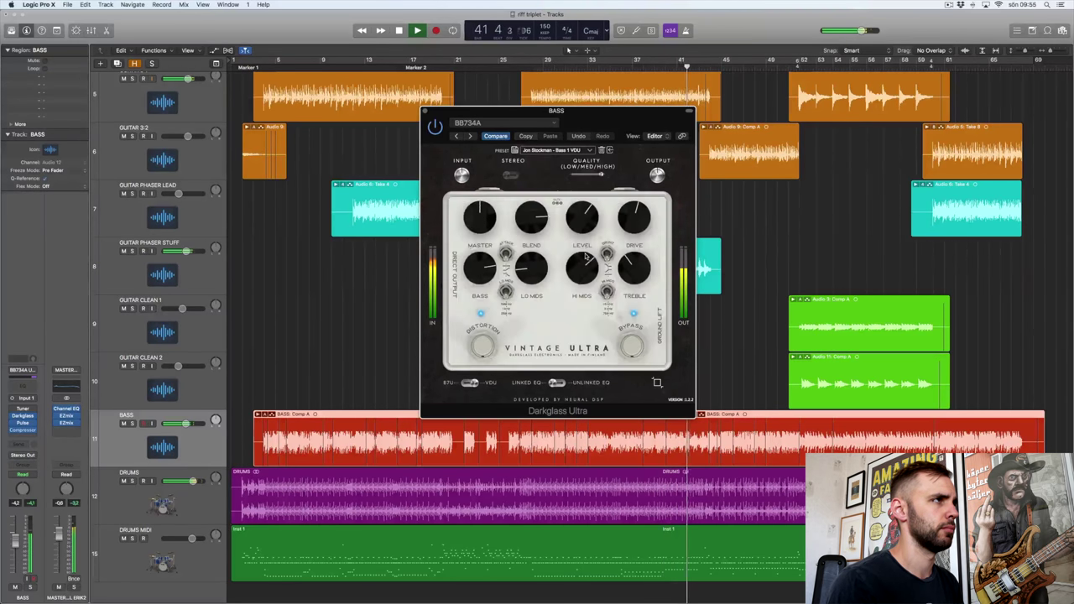
pyautogui.click(579, 150)
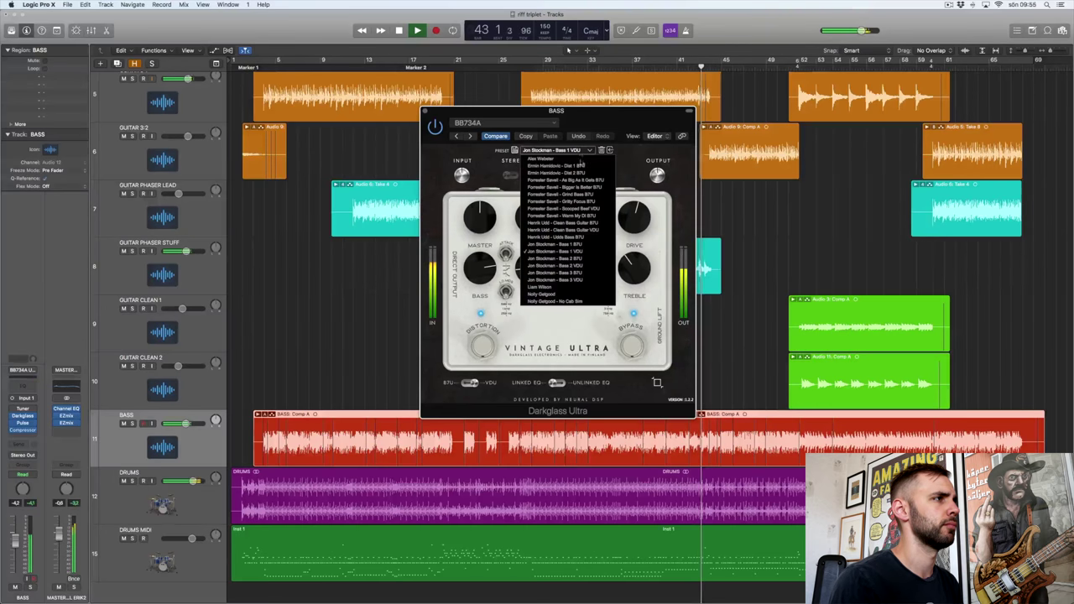
pyautogui.click(584, 260)
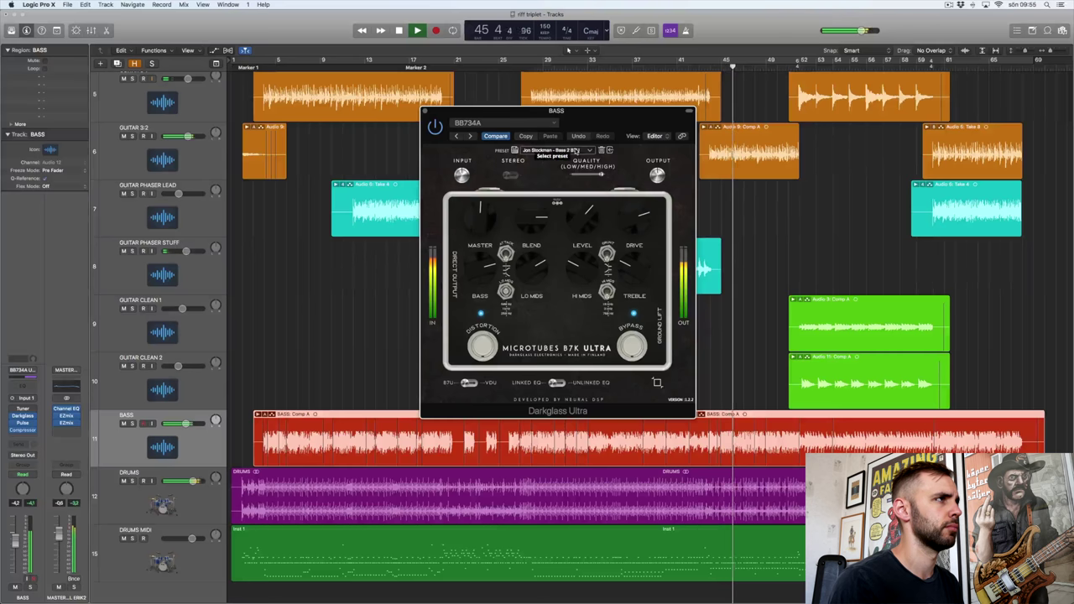
# Step: Audition the Bass 2 VDU, Bass 3 B7U and Bass 3 VDU presets in the playing mix
pyautogui.click(576, 150)
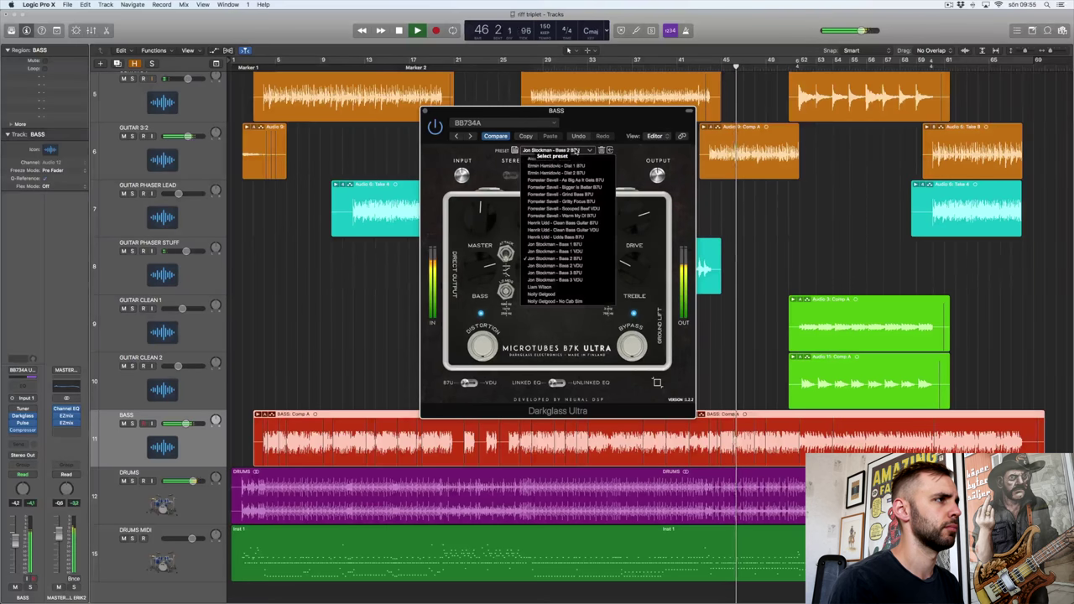
pyautogui.click(580, 266)
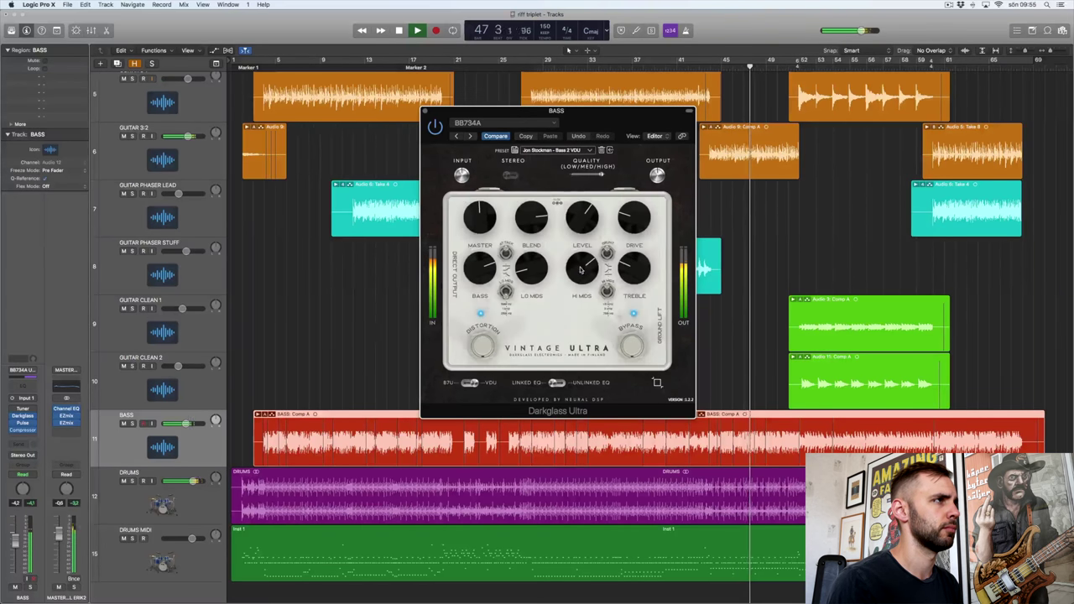
pyautogui.click(568, 151)
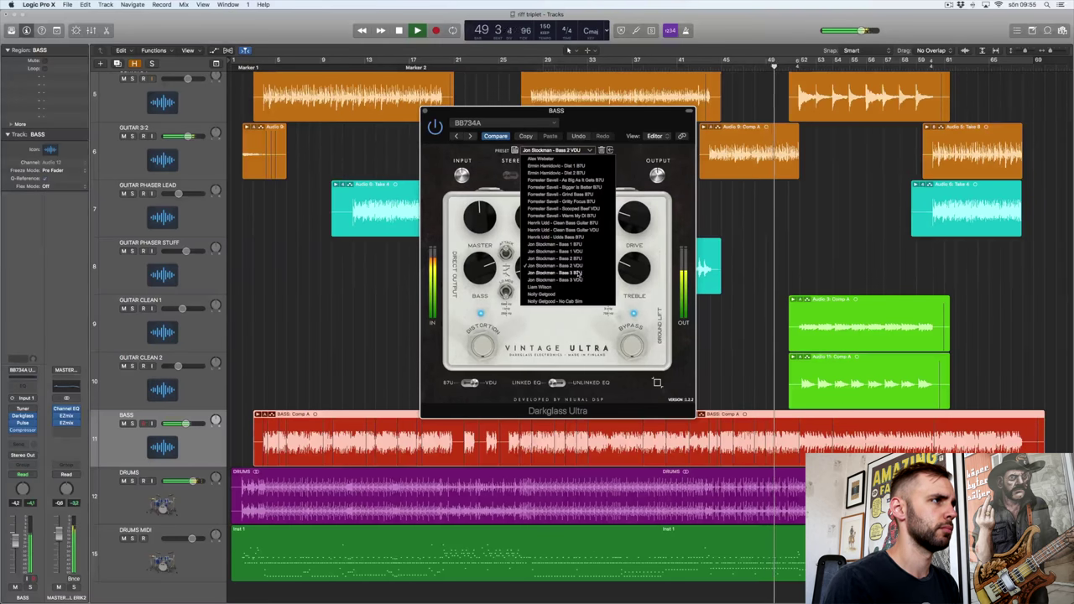
pyautogui.click(578, 274)
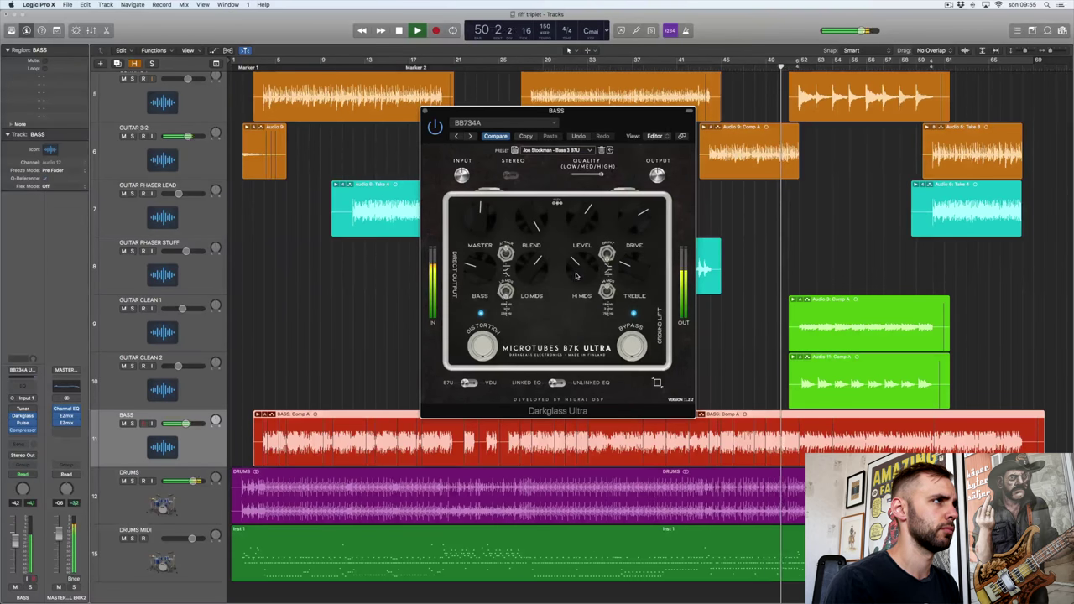
pyautogui.click(573, 152)
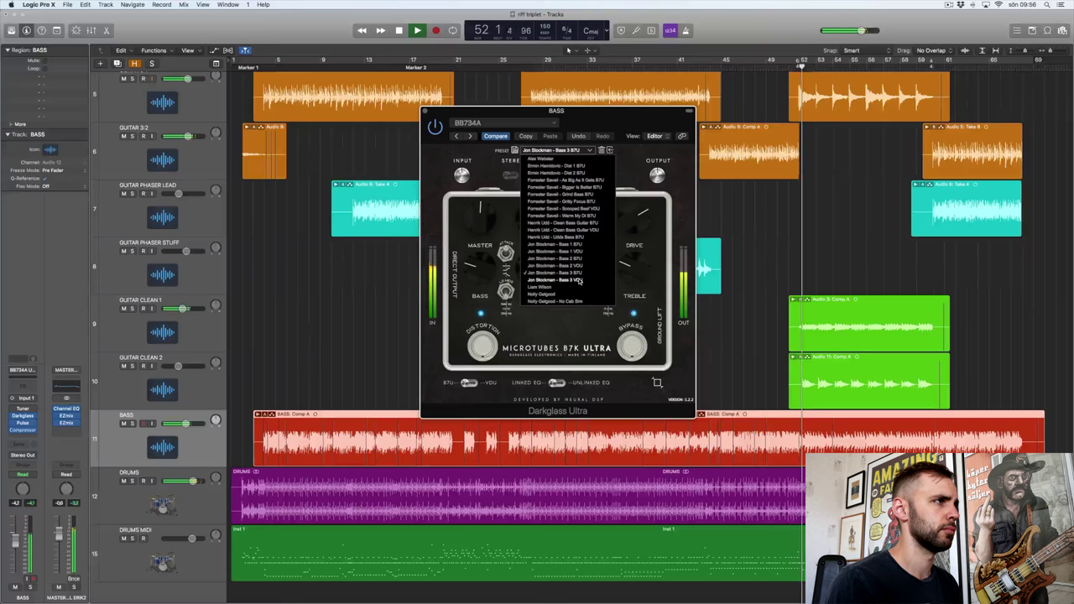
pyautogui.click(579, 281)
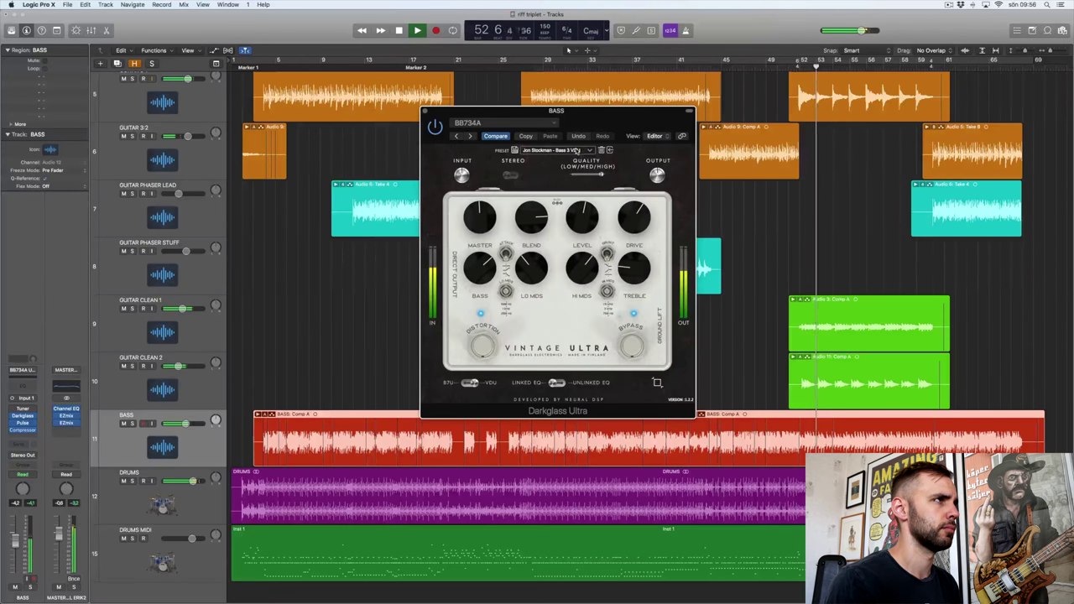
# Step: Compare the Liam Wilson, Nolly Getgood and Nolly Getgood - No Cab Sim presets during playback
pyautogui.click(575, 152)
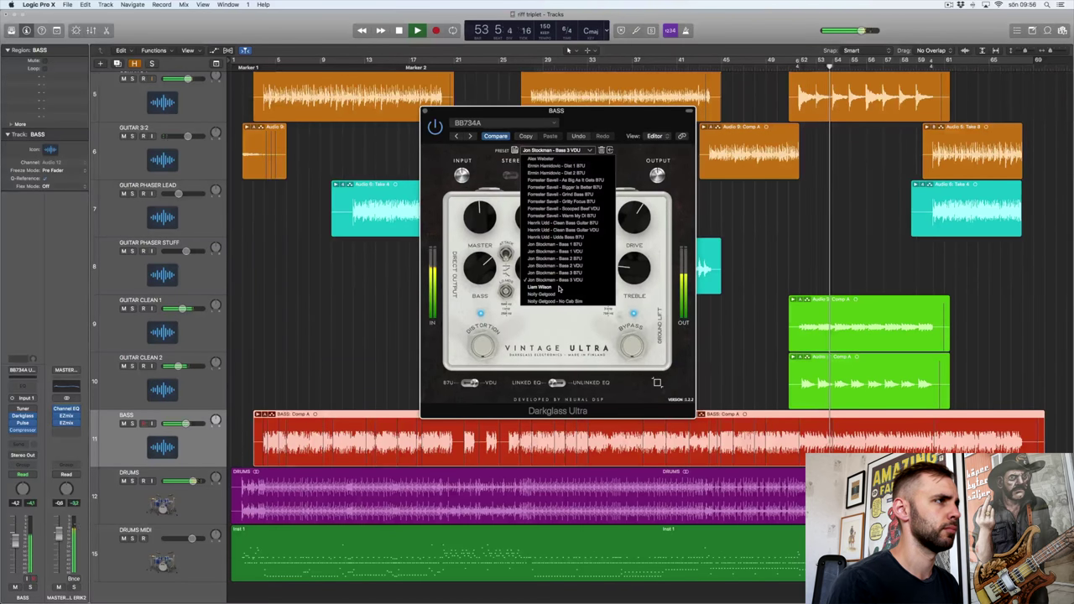
pyautogui.click(558, 288)
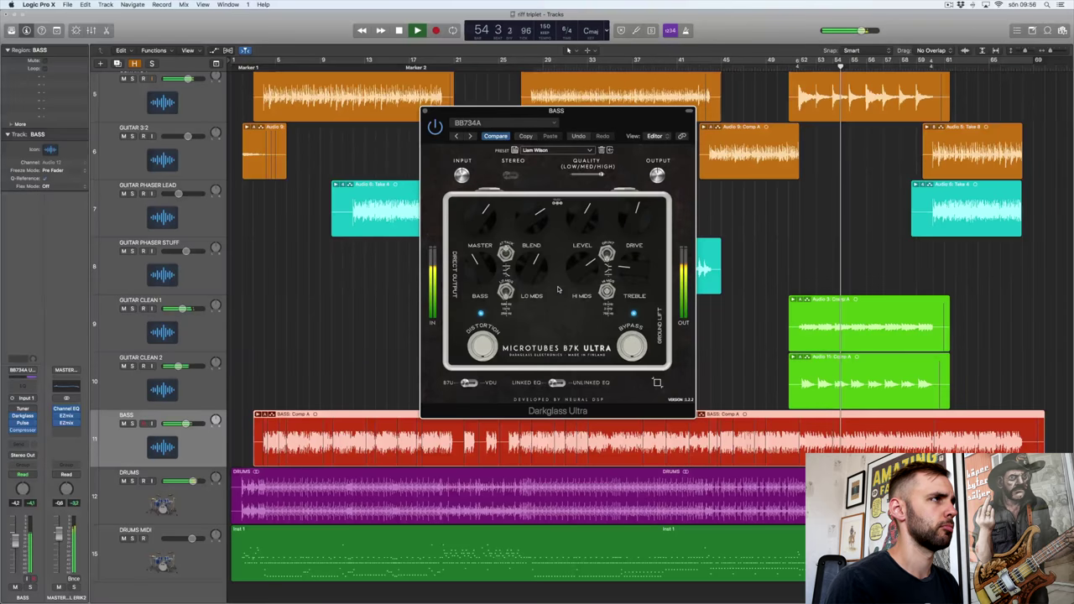
pyautogui.click(564, 152)
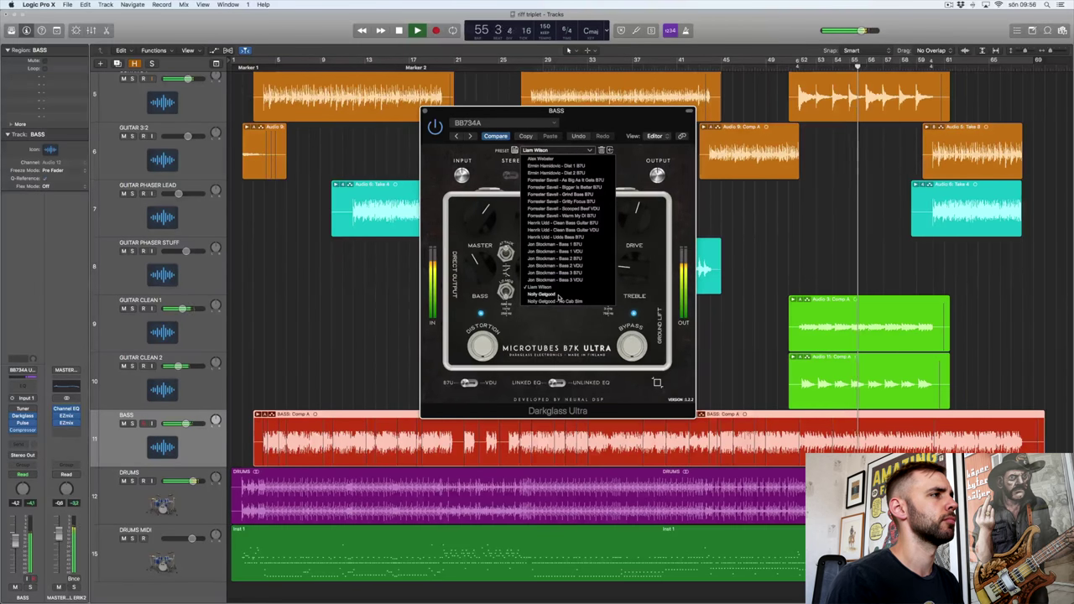
pyautogui.click(592, 237)
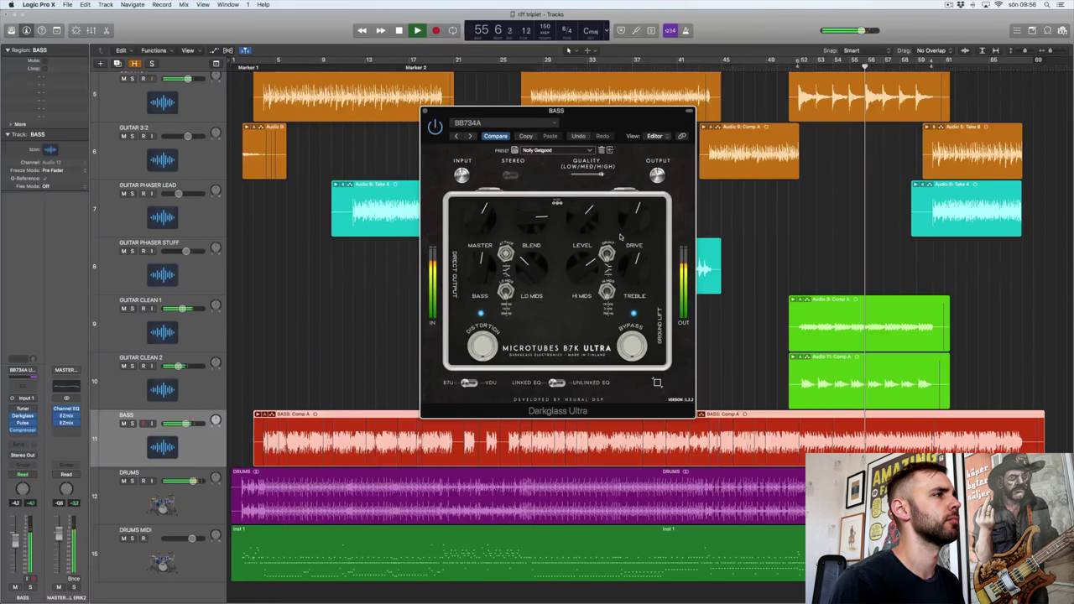
pyautogui.click(583, 154)
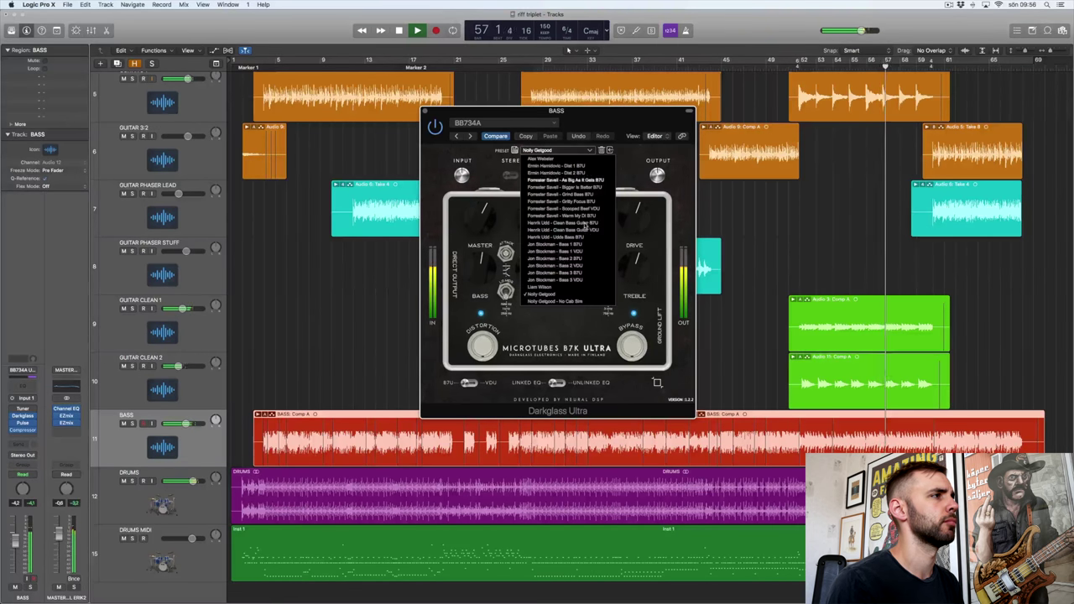
pyautogui.click(564, 305)
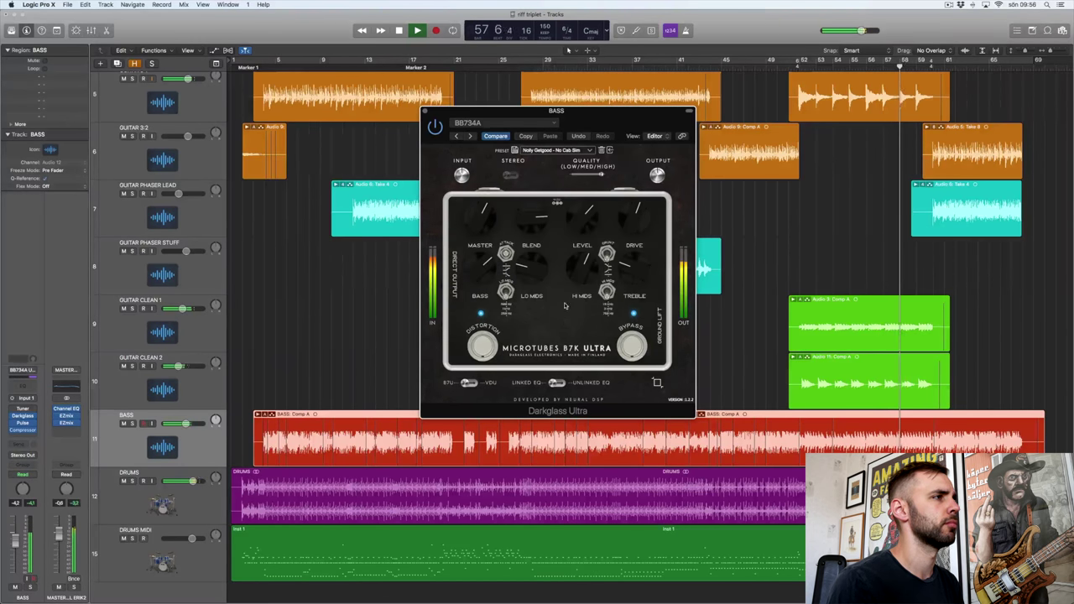
# Step: Compare the Alex Webster preset with Nolly Getgood - No Cab Sim and leave Alex Webster loaded
pyautogui.click(560, 150)
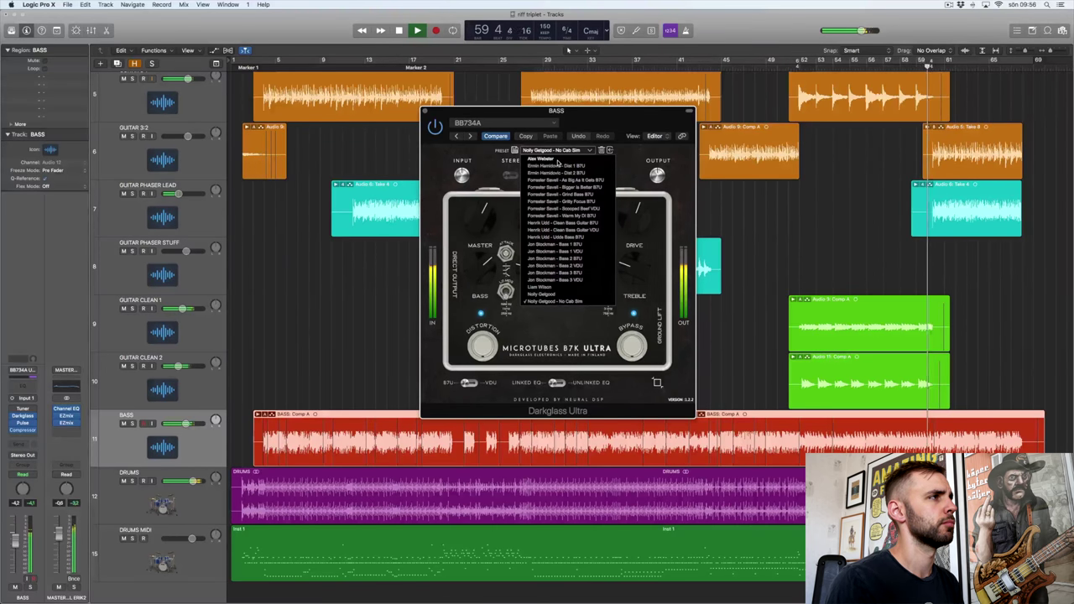
pyautogui.click(558, 159)
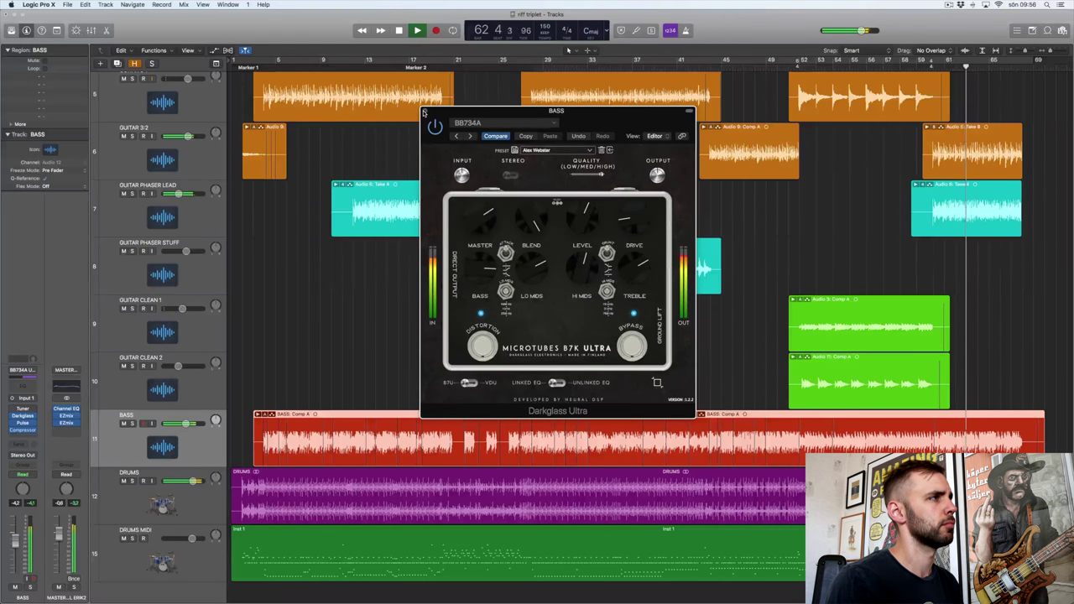
pyautogui.click(555, 150)
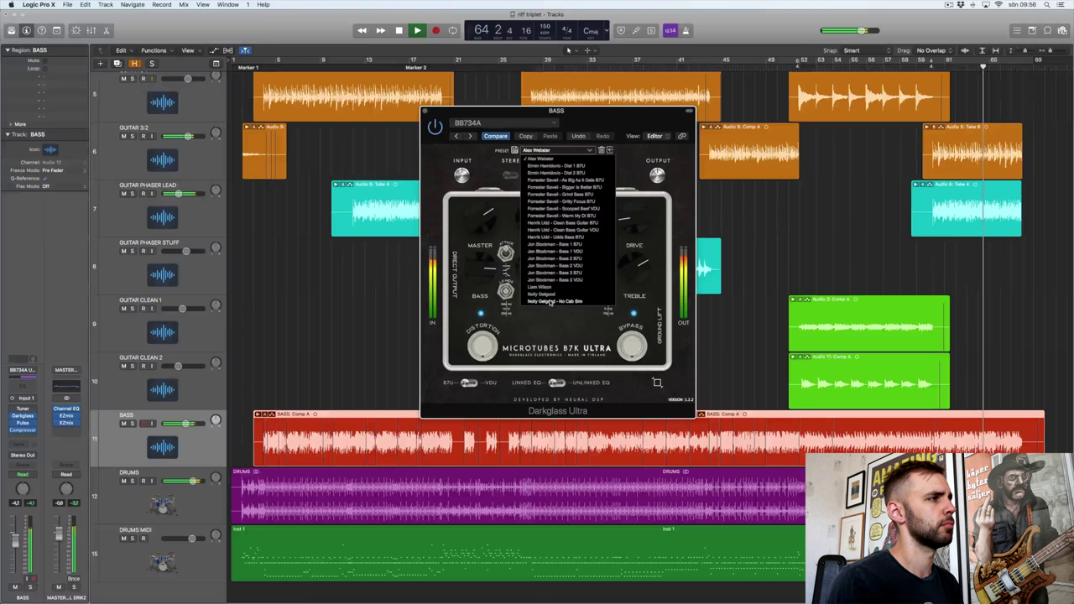
pyautogui.click(554, 301)
pyautogui.click(556, 150)
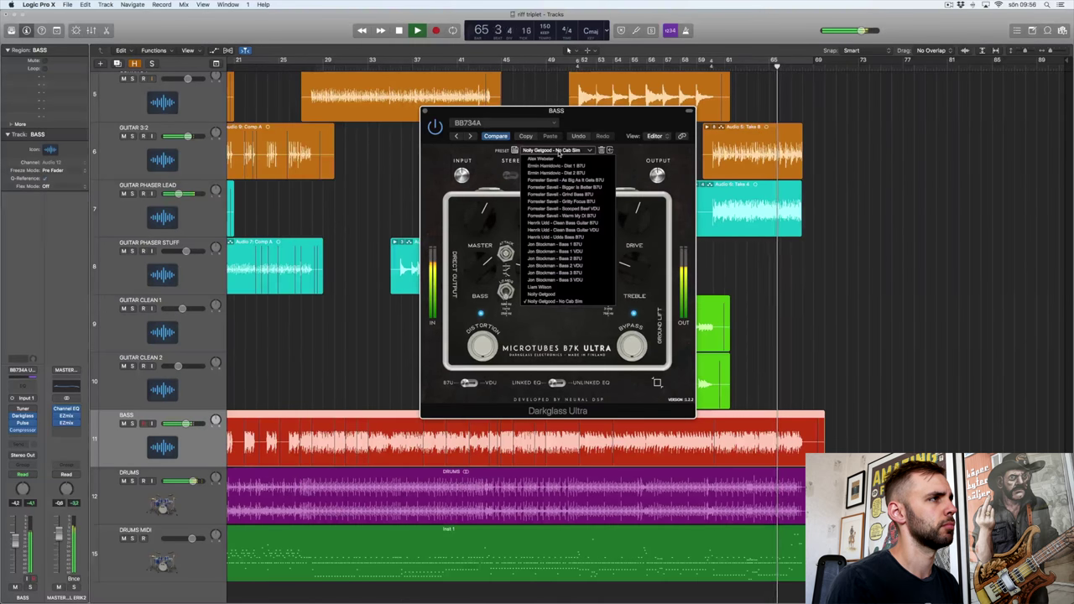
pyautogui.click(521, 166)
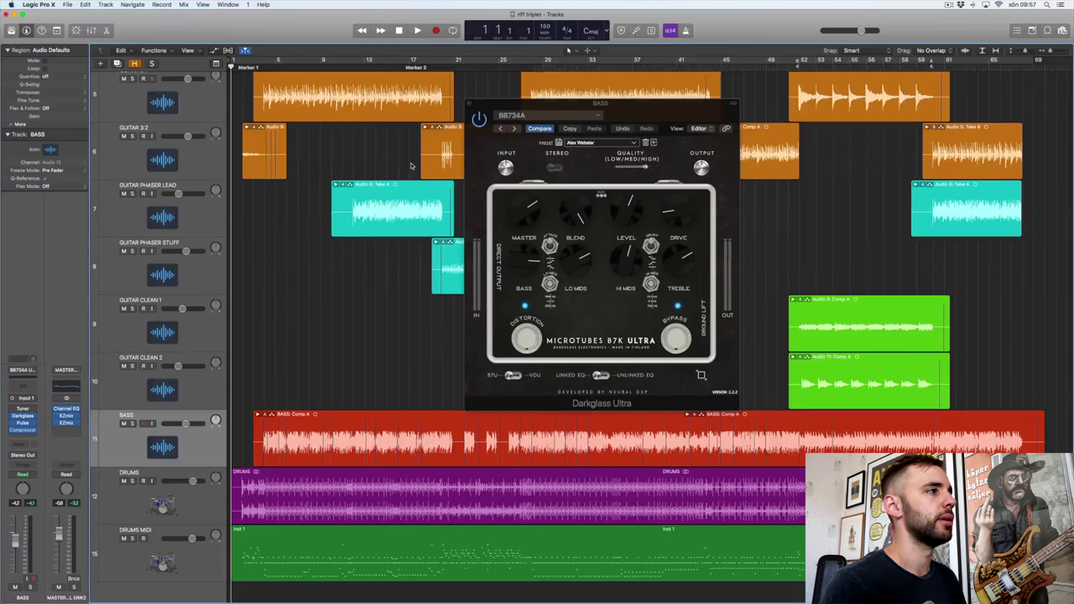
# Step: Set the master, blend, drive, bass, lo mids, hi mids and treble knobs to roughly their centre positions
pyautogui.click(574, 267)
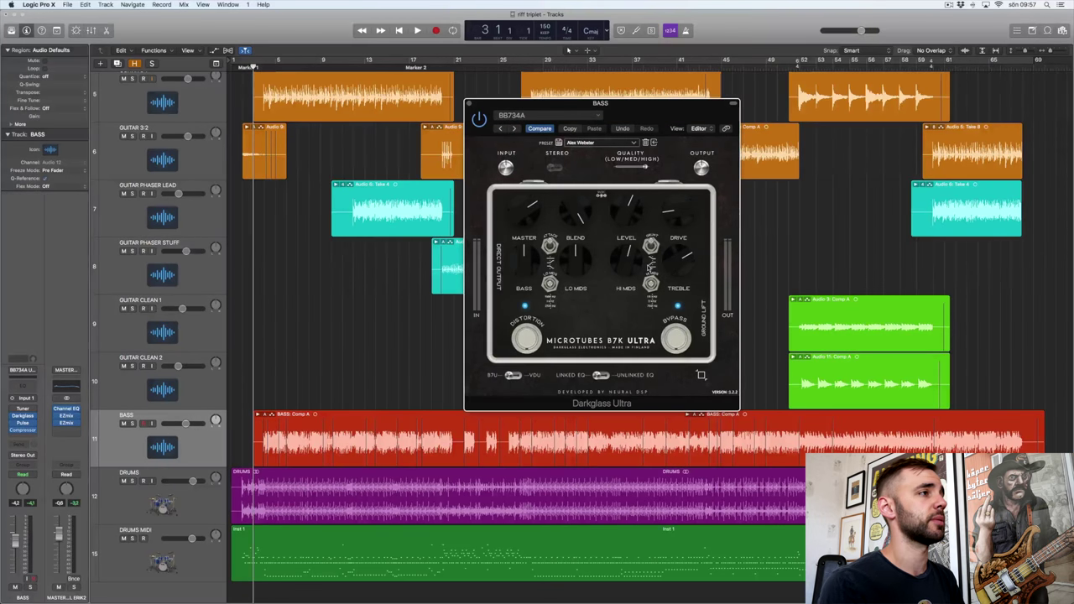
pyautogui.moveTo(629, 263)
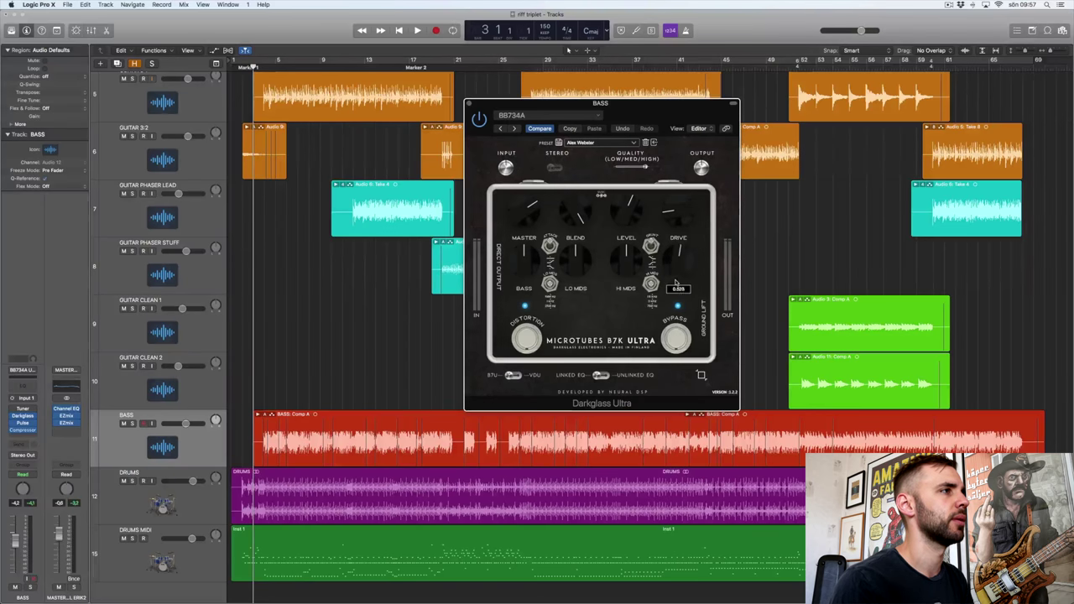
pyautogui.moveTo(671, 209); pyautogui.dragTo(674, 181)
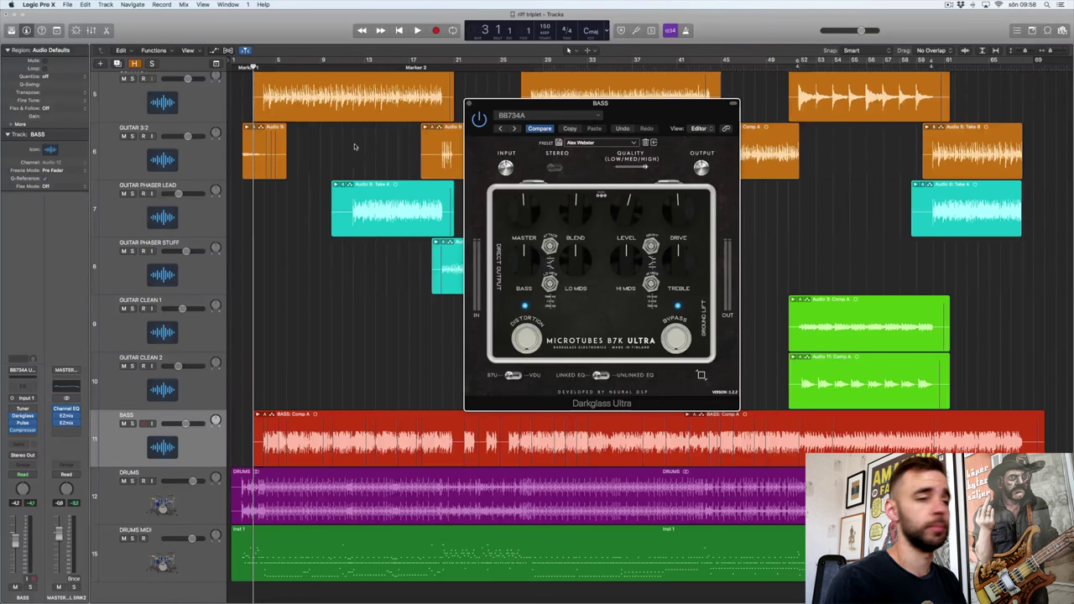
# Step: Play the mix from bar 3, raising blend, level, bass, hi mids and treble and lowering drive and lo mids
pyautogui.press('space')
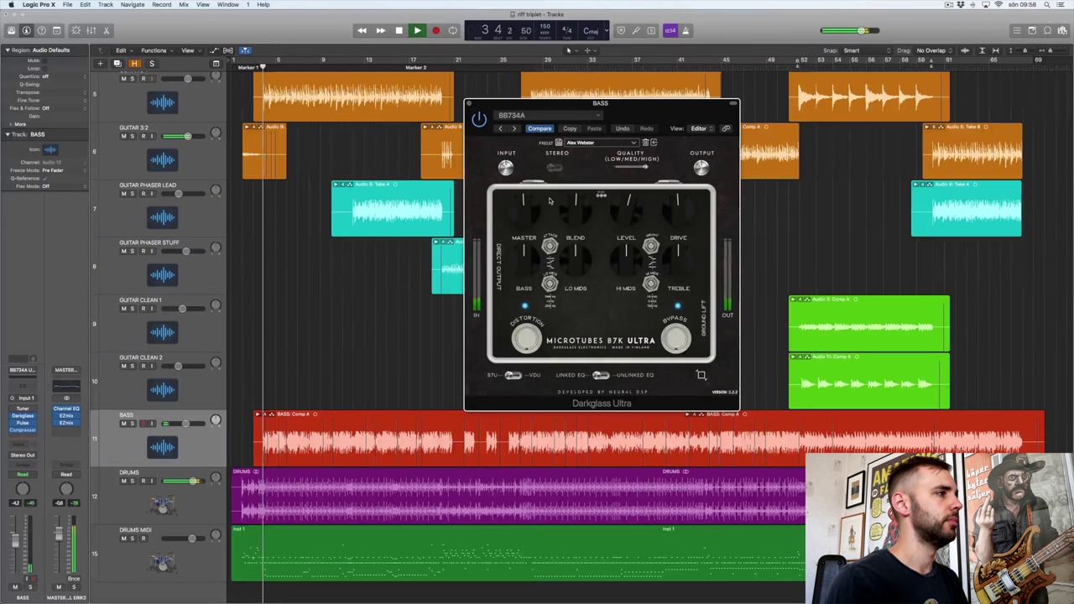
pyautogui.moveTo(577, 261)
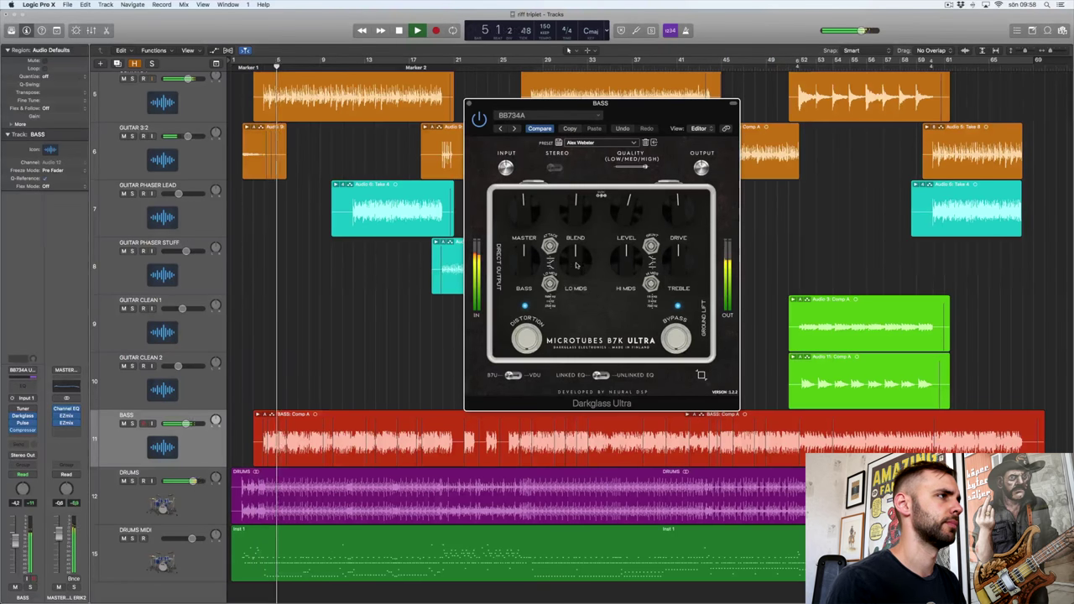
pyautogui.moveTo(577, 260); pyautogui.dragTo(663, 223)
pyautogui.moveTo(524, 203); pyautogui.dragTo(527, 200)
pyautogui.moveTo(681, 256); pyautogui.dragTo(686, 252)
pyautogui.moveTo(575, 262)
pyautogui.mouseDown()
pyautogui.moveTo(579, 237)
pyautogui.moveTo(573, 249)
pyautogui.mouseUp()
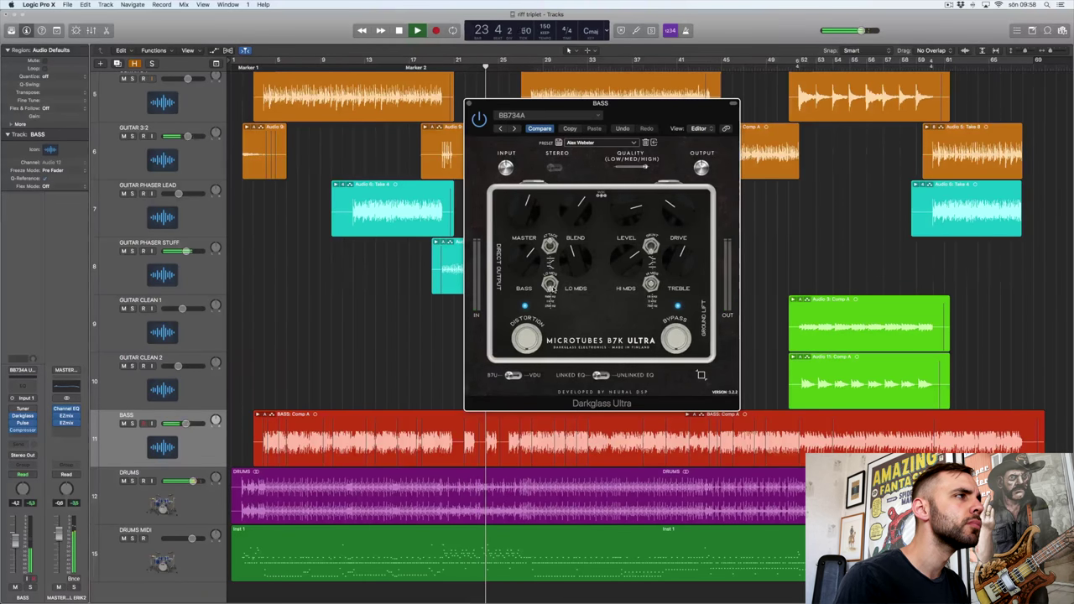
# Step: Reduce the drive further and raise the lo mids to about 0.65 while the mix plays
pyautogui.moveTo(570, 273)
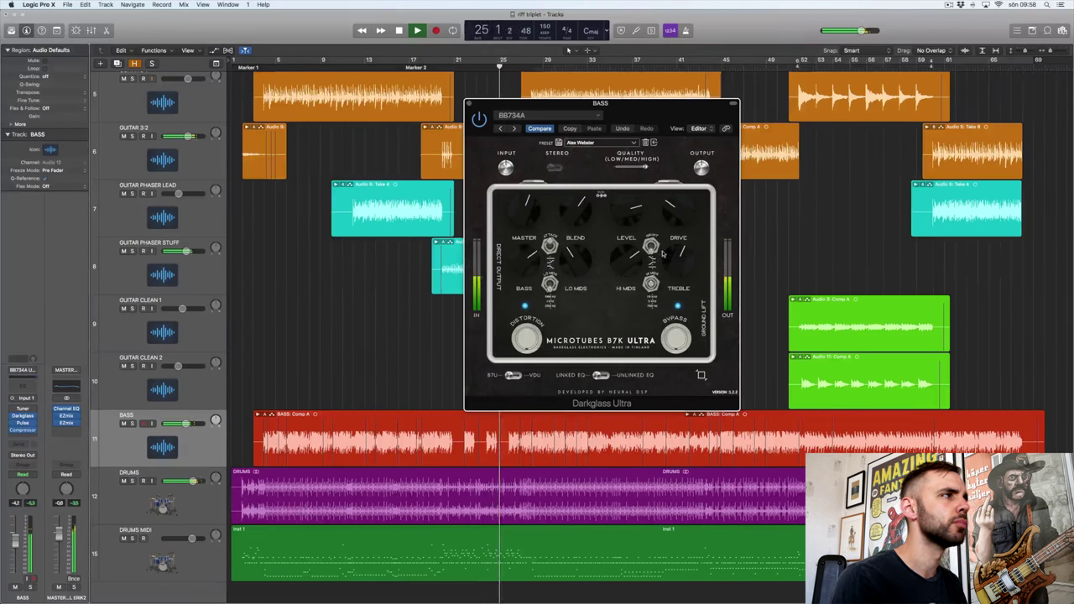
pyautogui.moveTo(633, 215)
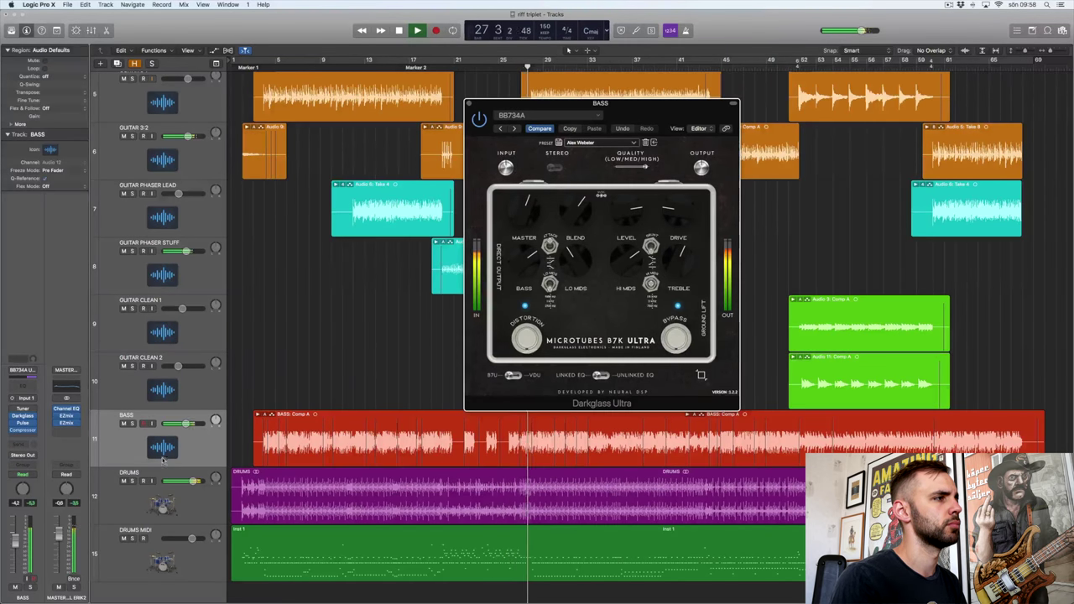
pyautogui.moveTo(588, 269); pyautogui.dragTo(581, 230)
pyautogui.moveTo(581, 261)
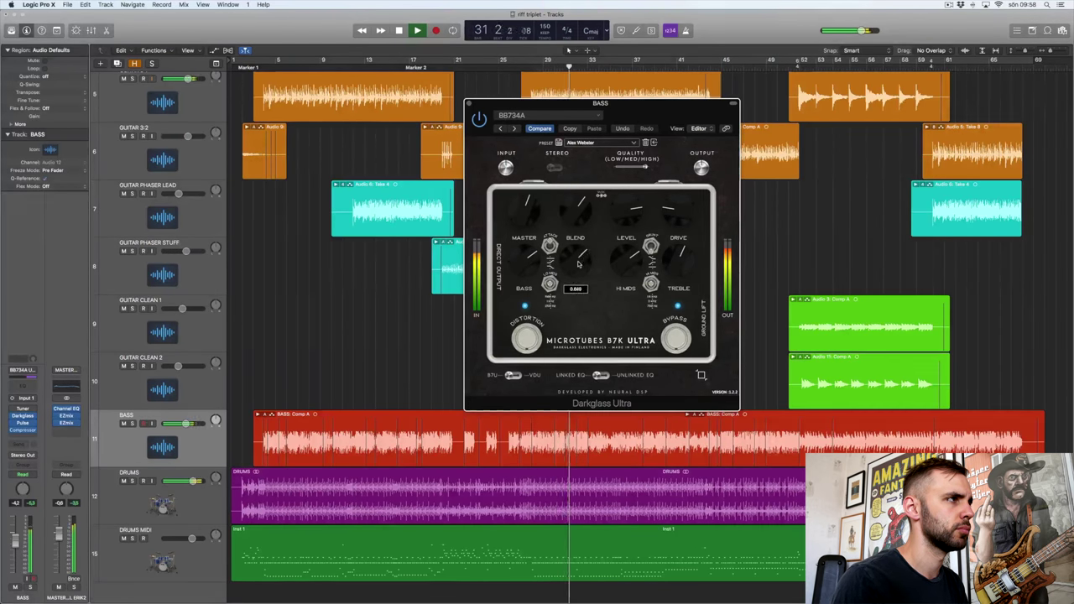